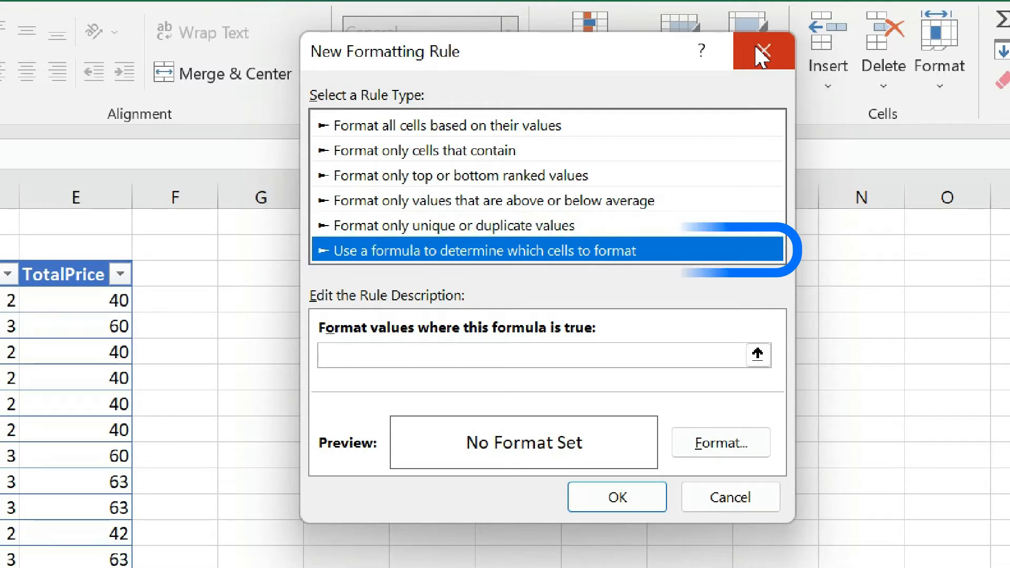
# - Close the new rule dialog and the conditional formatting rules manager without creating a rule
pyautogui.click(761, 54)
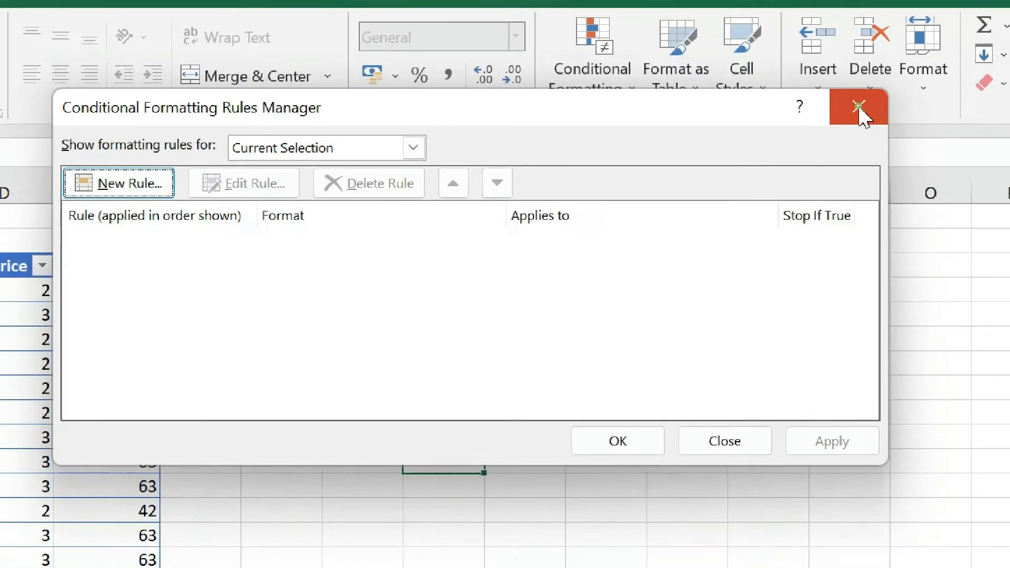
pyautogui.click(872, 106)
pyautogui.click(326, 260)
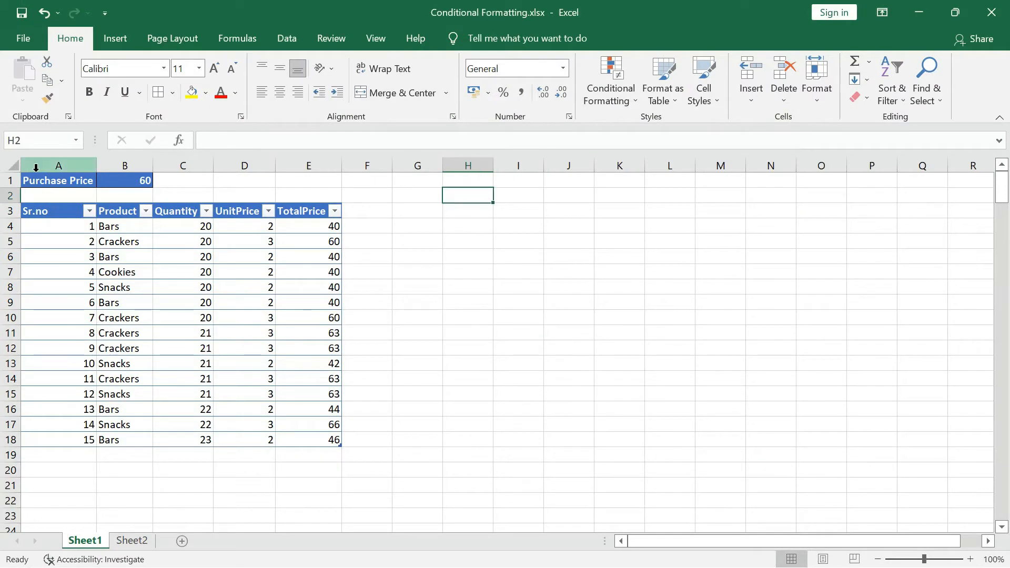
pyautogui.moveTo(54, 166); pyautogui.dragTo(338, 168)
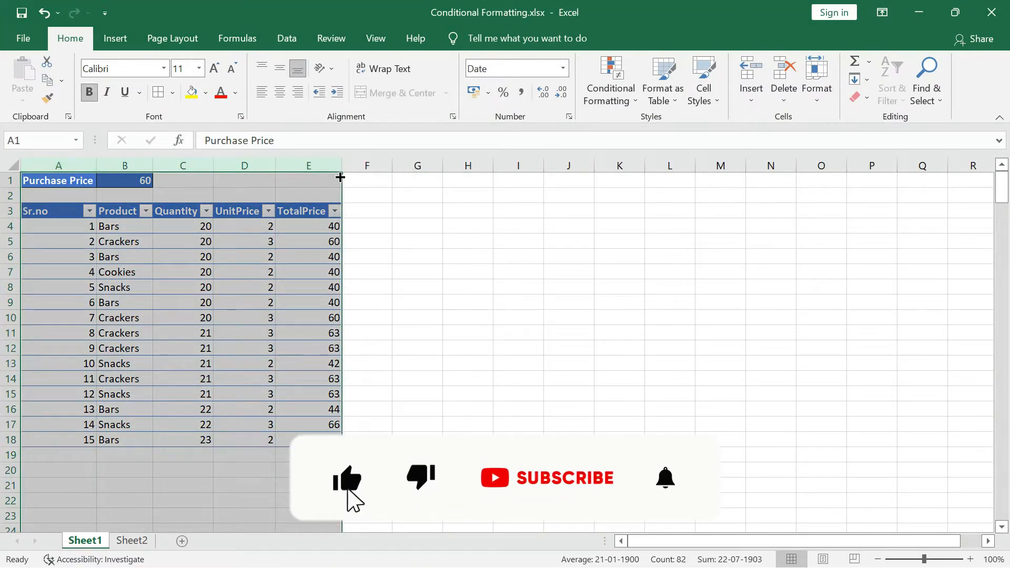
pyautogui.click(392, 250)
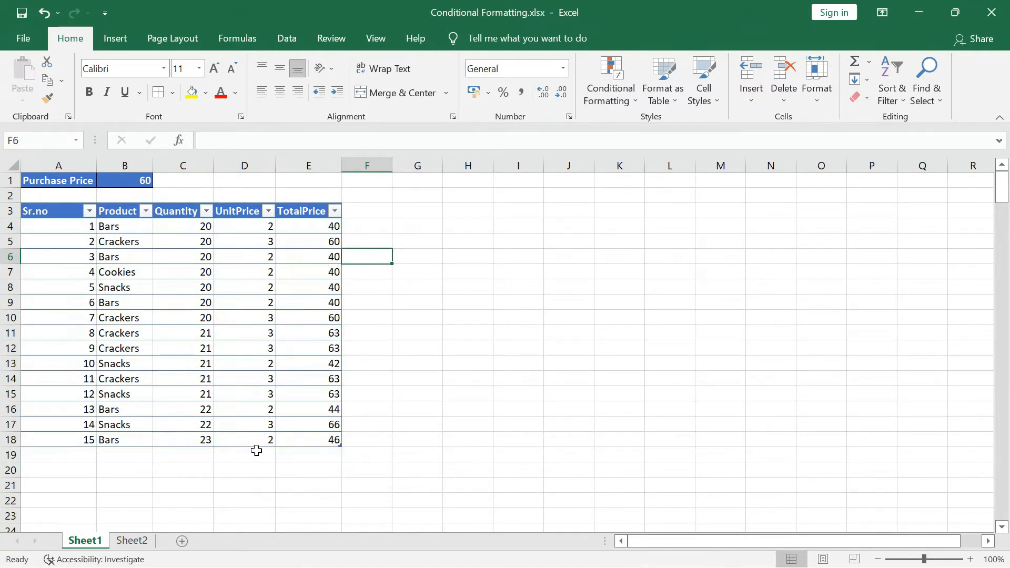
pyautogui.click(10, 181)
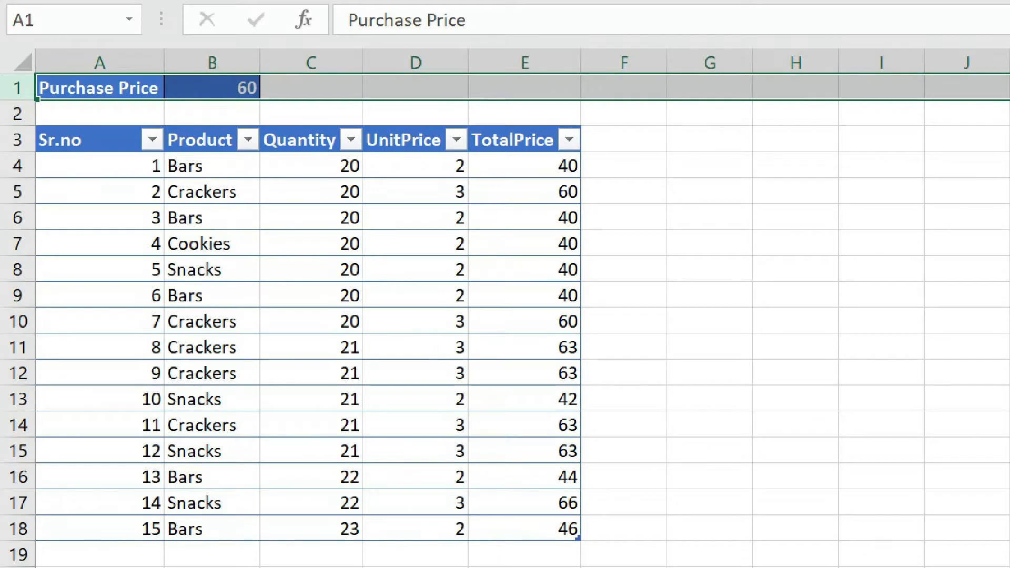
pyautogui.click(911, 286)
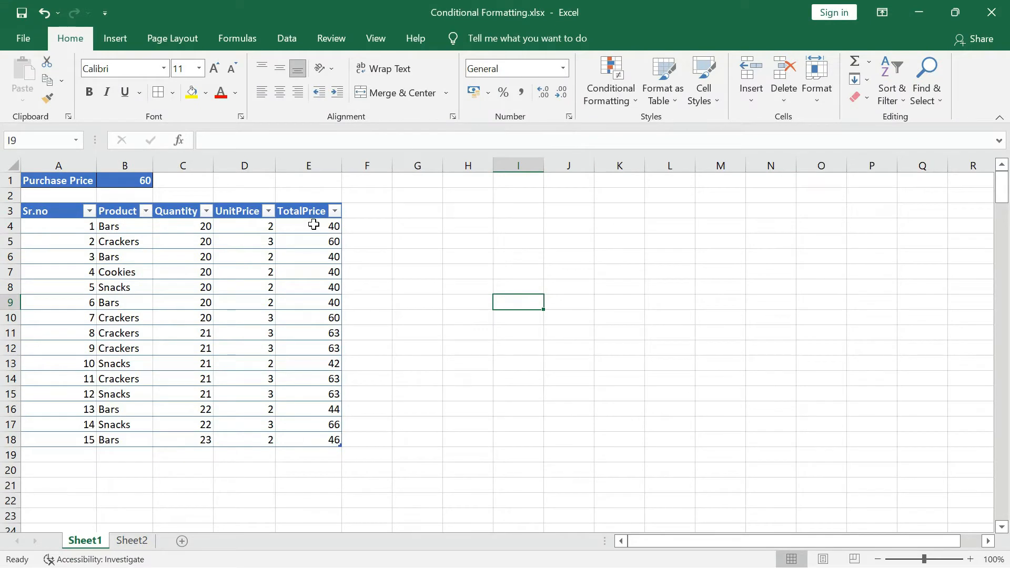
# - Start a new conditional formatting rule for the TotalPrice cells E4:E18 that uses a formula to determine which cells to format
pyautogui.moveTo(314, 225); pyautogui.dragTo(315, 438)
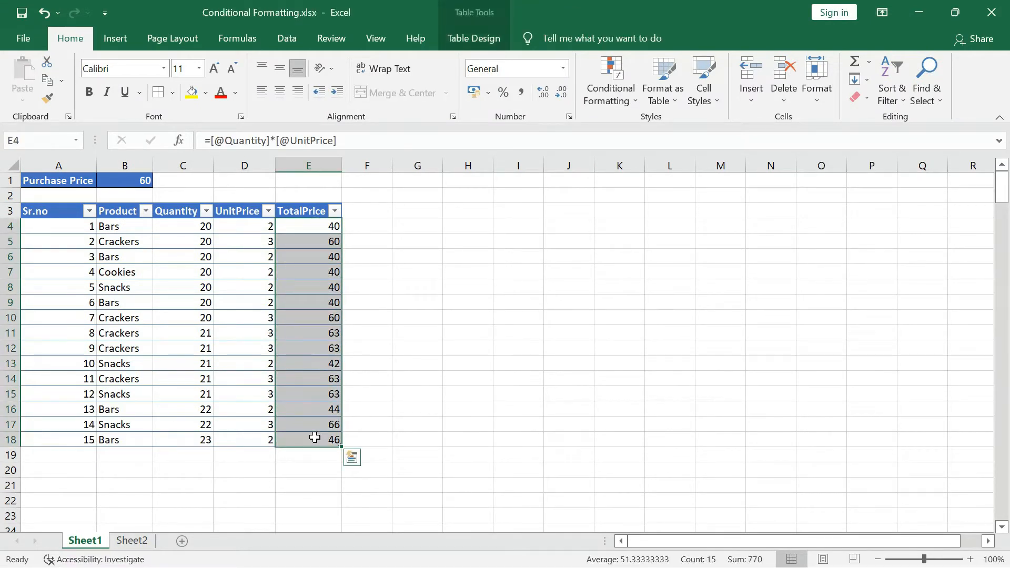
pyautogui.click(636, 65)
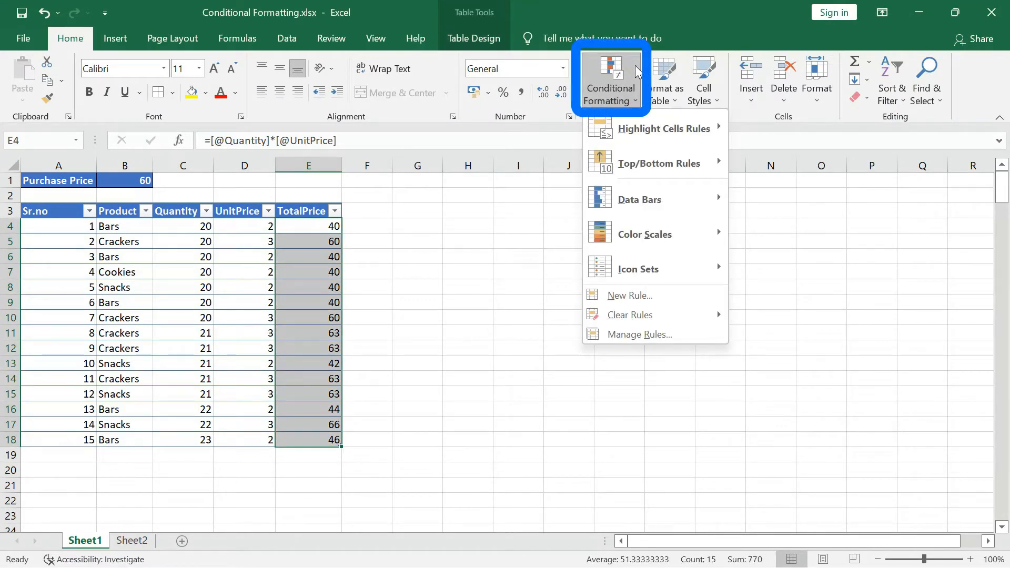
pyautogui.click(654, 299)
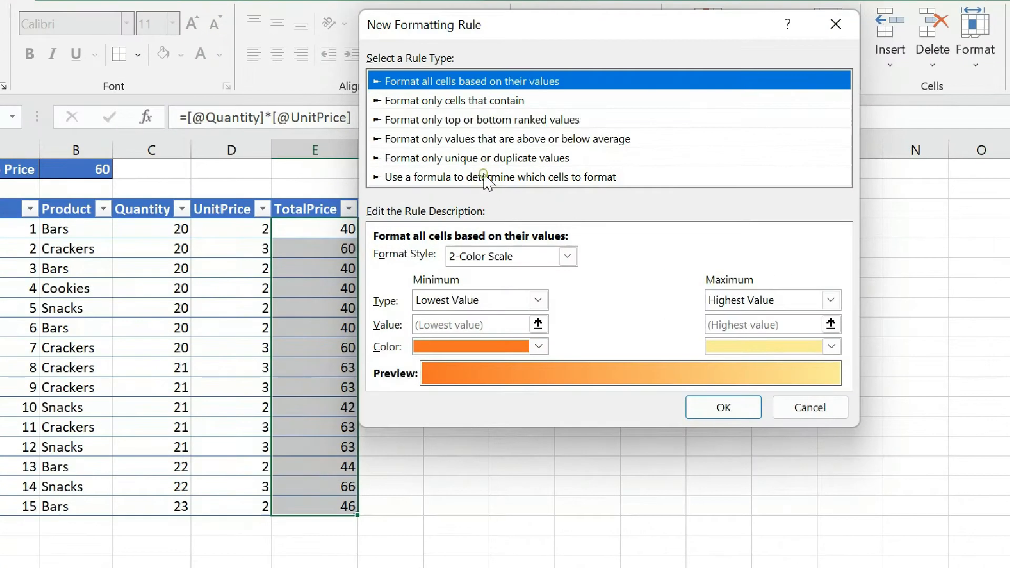
pyautogui.click(485, 178)
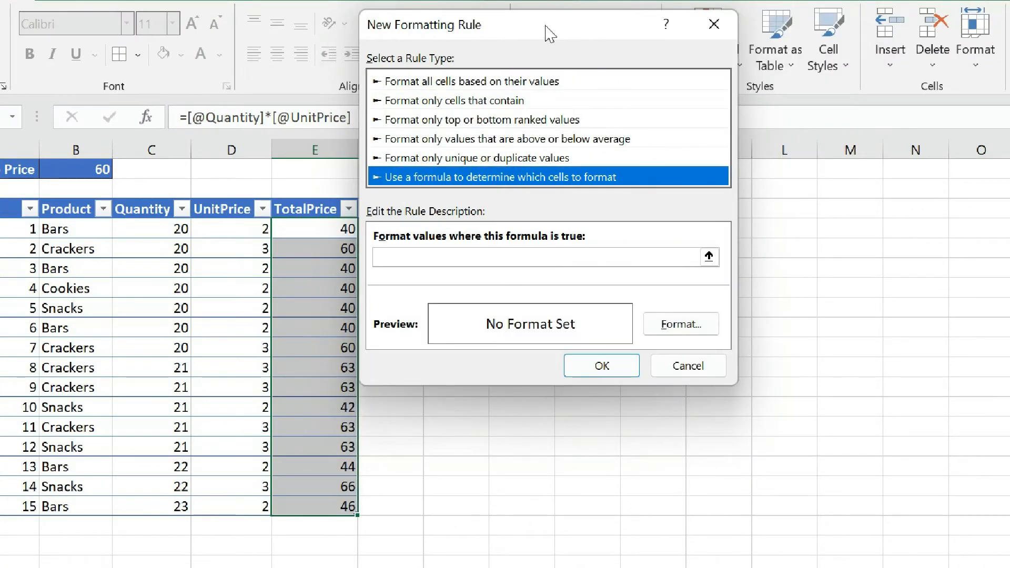
pyautogui.moveTo(557, 27); pyautogui.dragTo(666, 23)
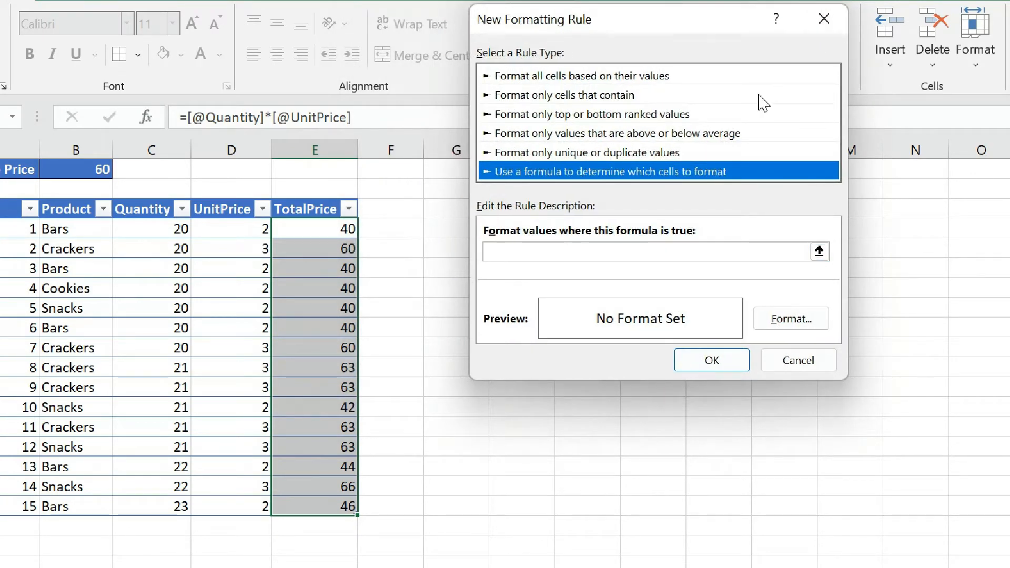
# - Enter =$E$4>=$B$1 as the rule's formula, comparing the first total price with the purchase price
pyautogui.click(508, 253)
pyautogui.click(508, 252)
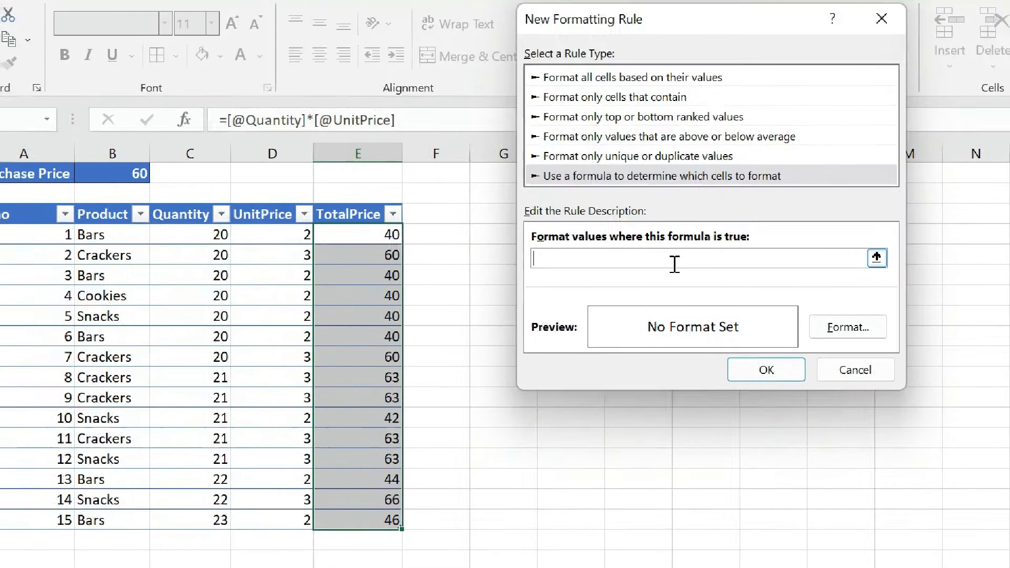
pyautogui.write('=')
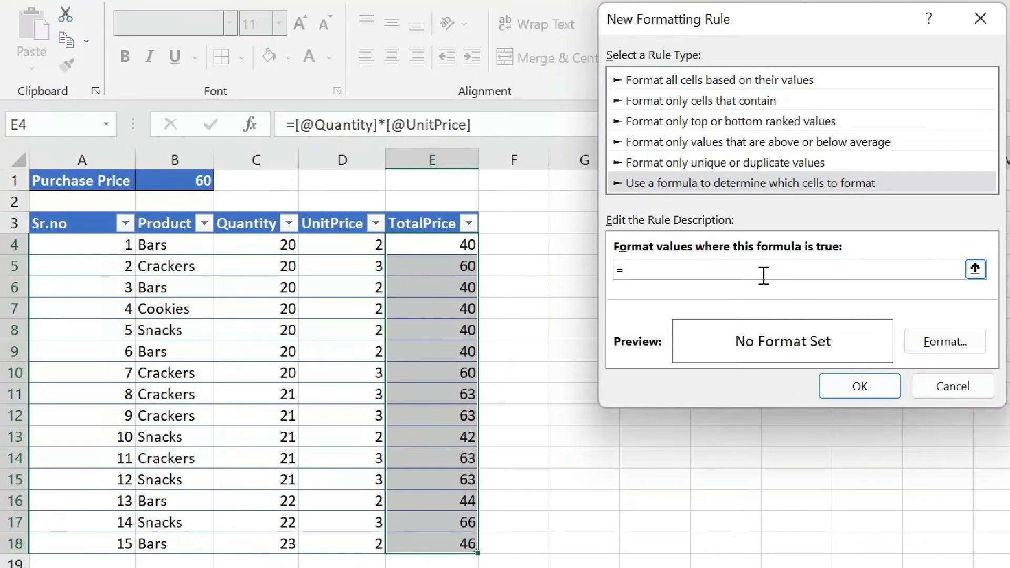
pyautogui.click(429, 244)
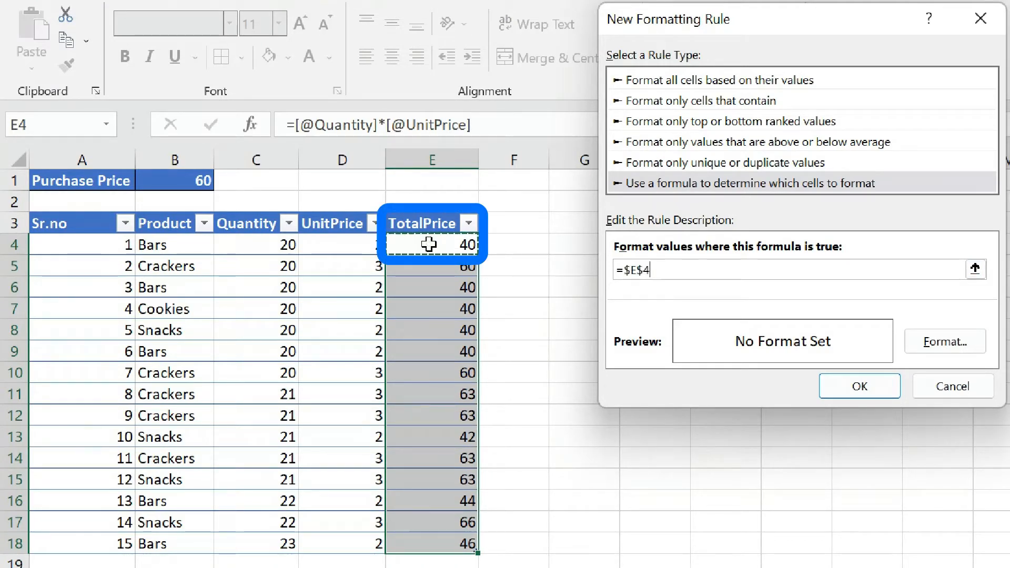
pyautogui.write('>=')
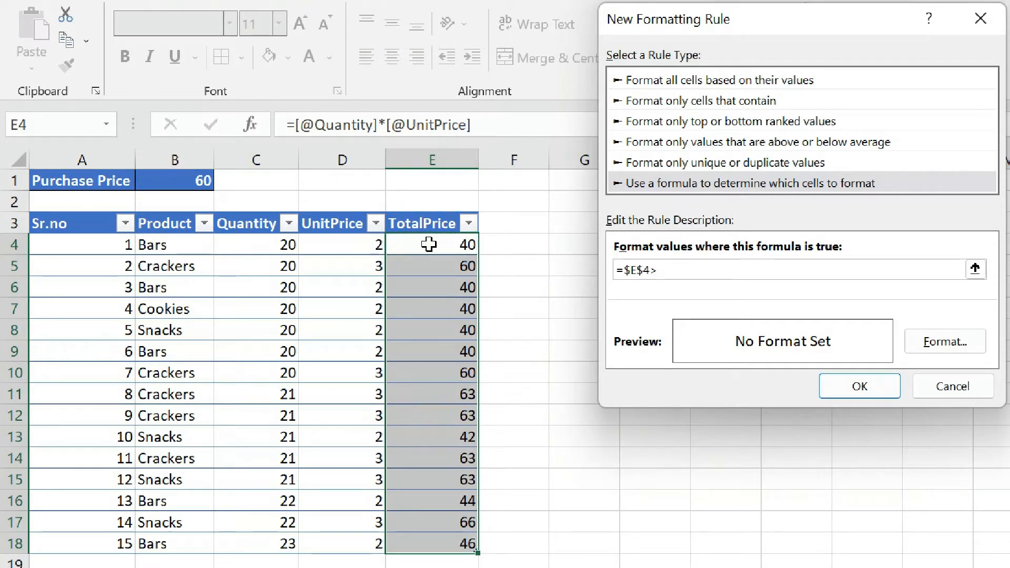
pyautogui.click(159, 178)
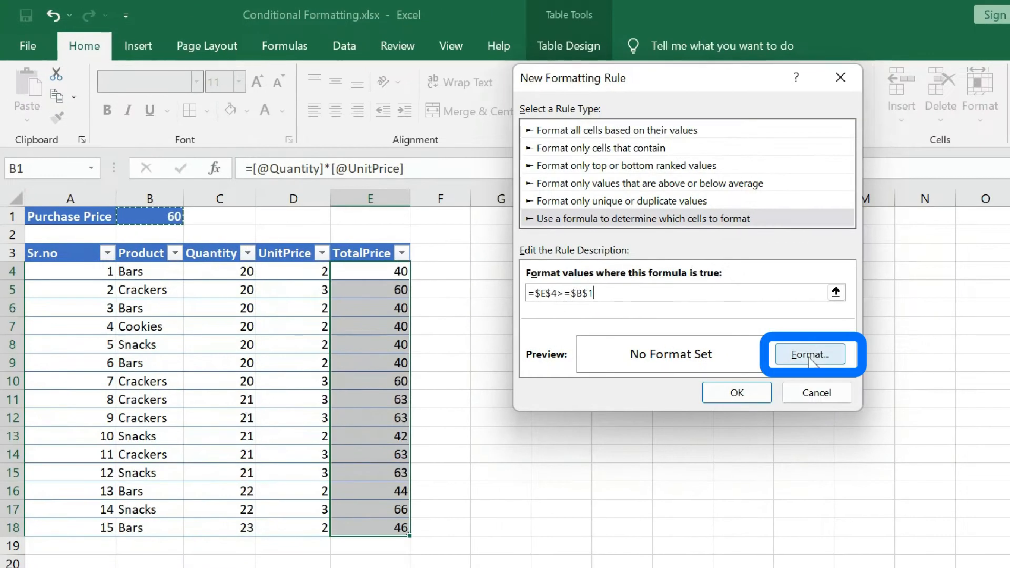
# - Give the rule a yellow background fill and apply it to the selected TotalPrice cells
pyautogui.click(911, 344)
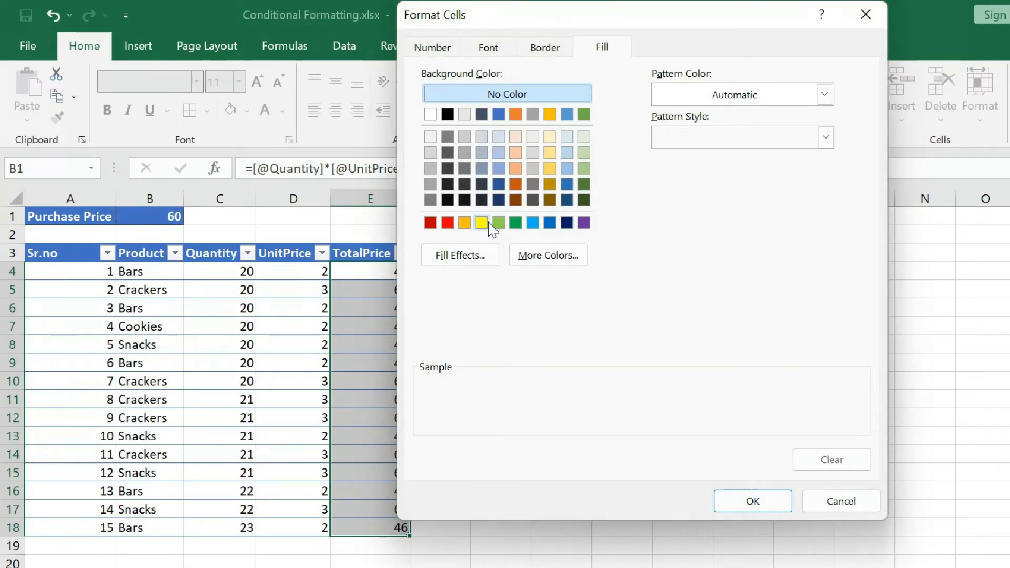
pyautogui.click(482, 223)
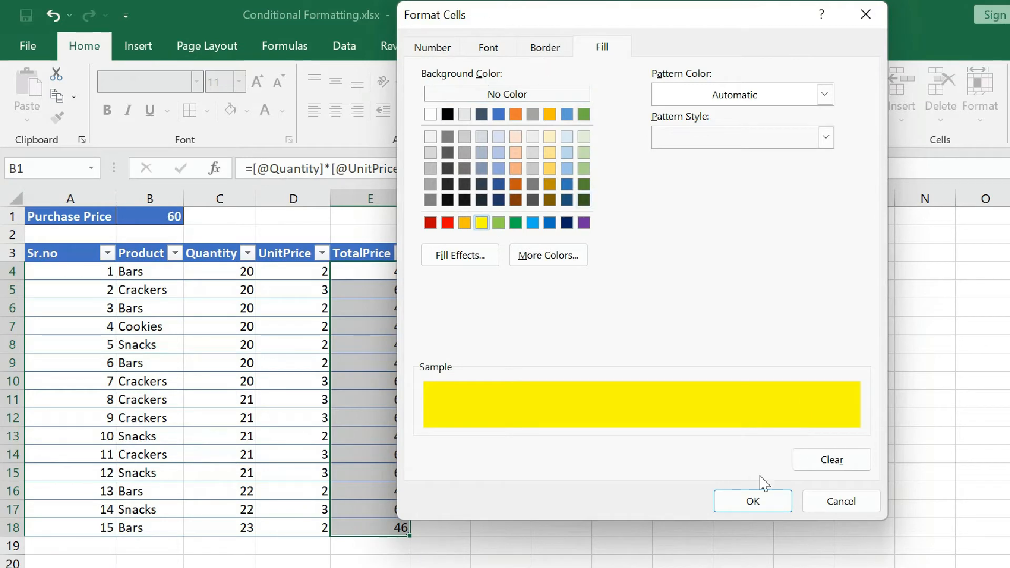
pyautogui.click(763, 504)
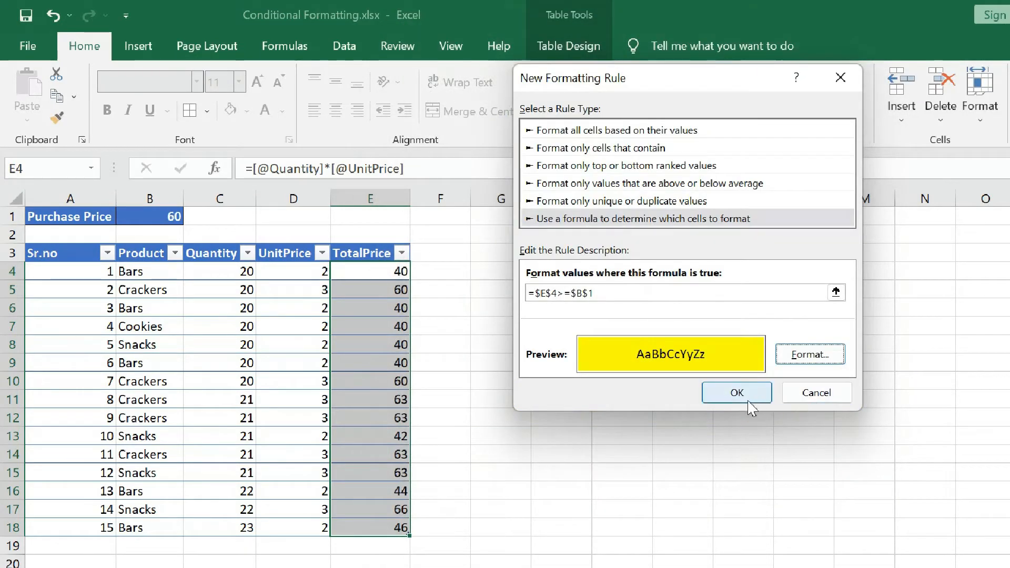
pyautogui.click(742, 397)
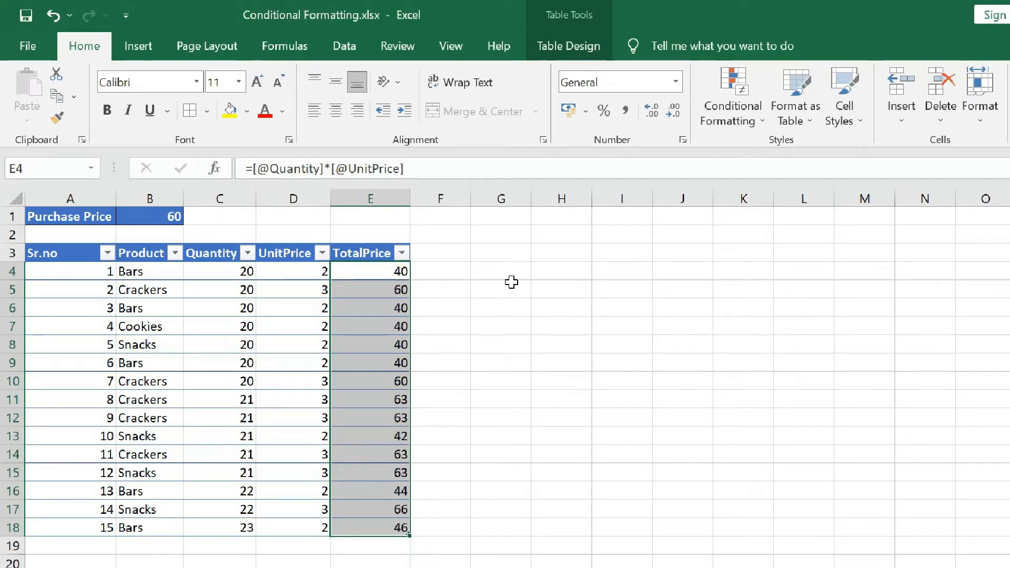
# - Set the first TotalPrice cell, E4, to 80 and check the rule's effect on the whole column
pyautogui.click(368, 276)
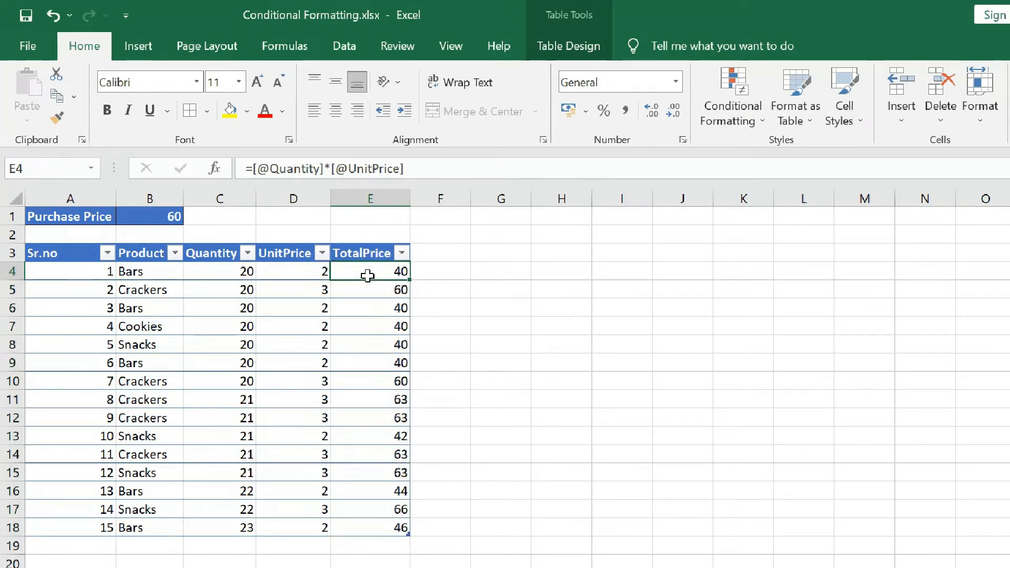
pyautogui.write('80')
pyautogui.press('Return')
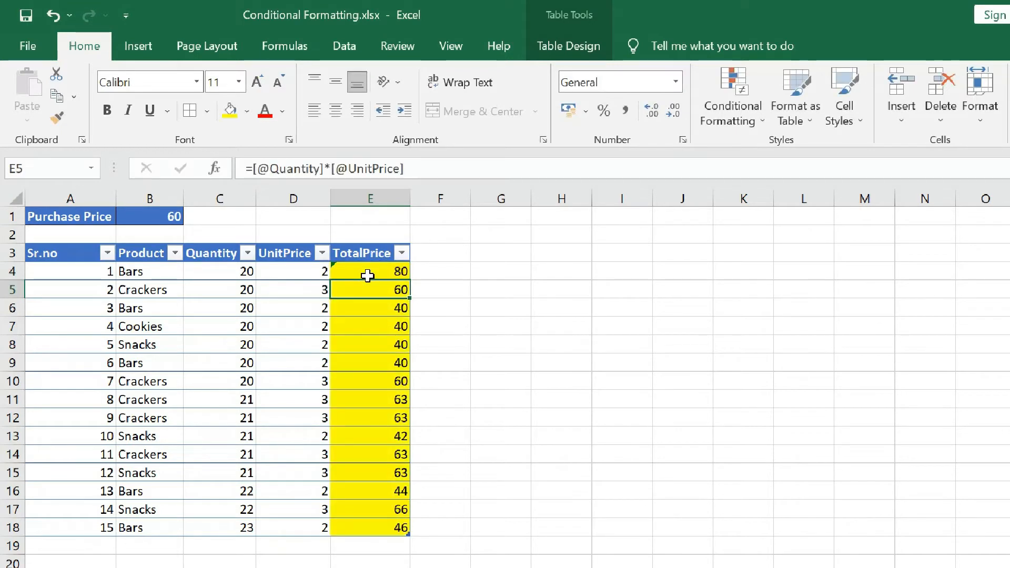
pyautogui.moveTo(380, 273); pyautogui.dragTo(388, 536)
pyautogui.click(495, 418)
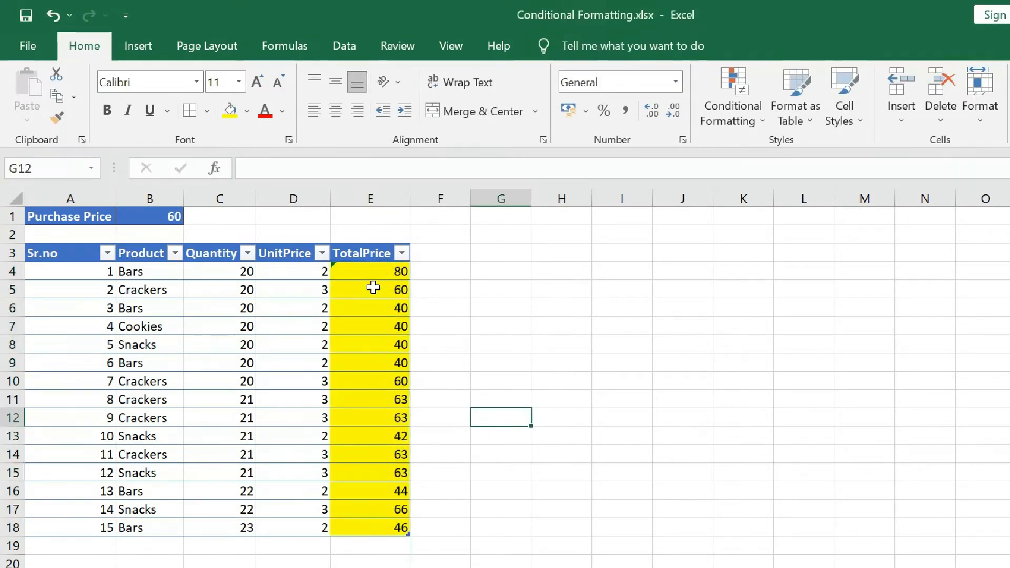
# - Open the yellow-fill conditional formatting rule on the TotalPrice cells E4:E18 for editing
pyautogui.click(399, 271)
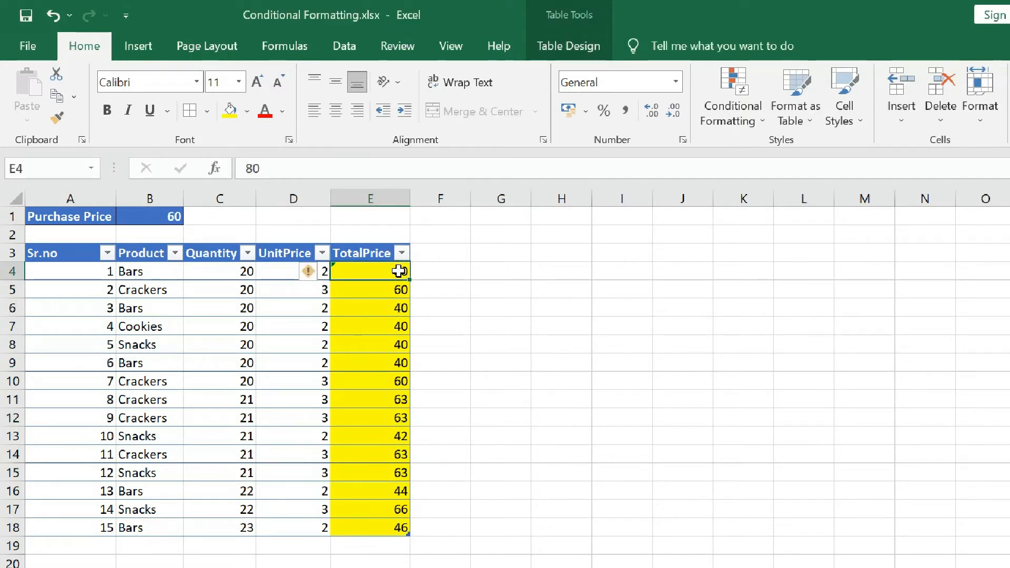
pyautogui.hotkey('ctrl', 'shift', 'Down')
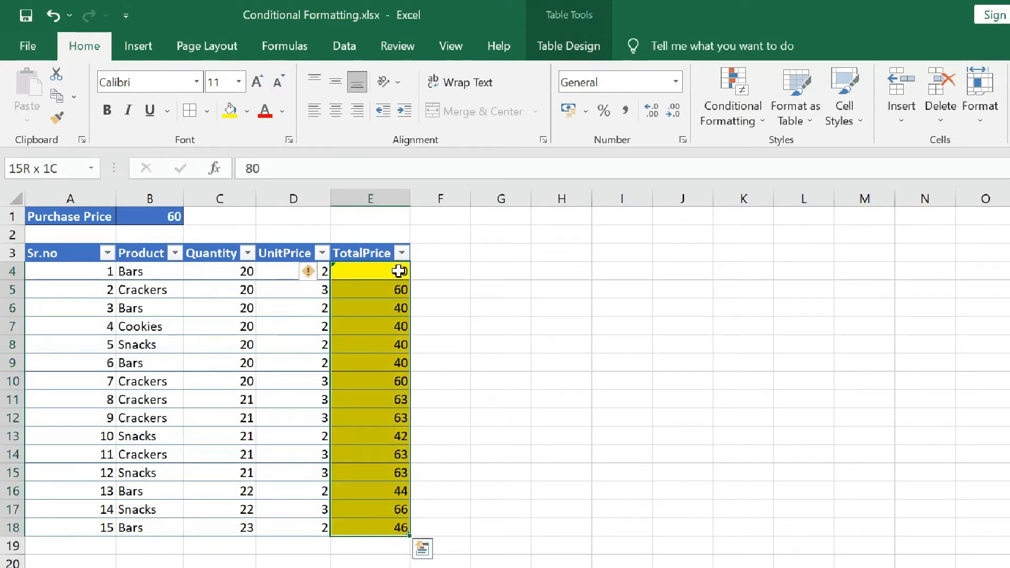
pyautogui.click(733, 100)
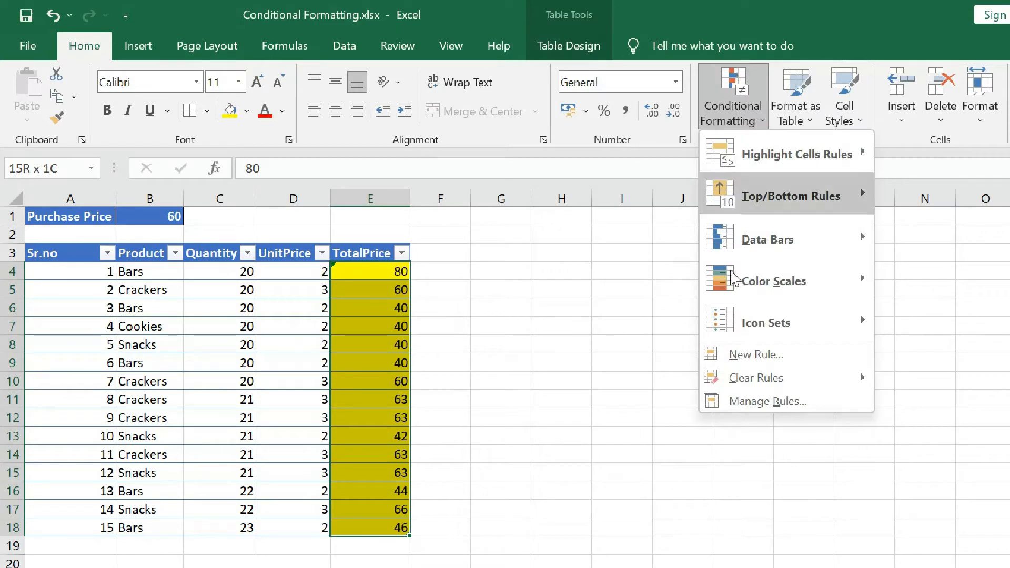
pyautogui.click(745, 402)
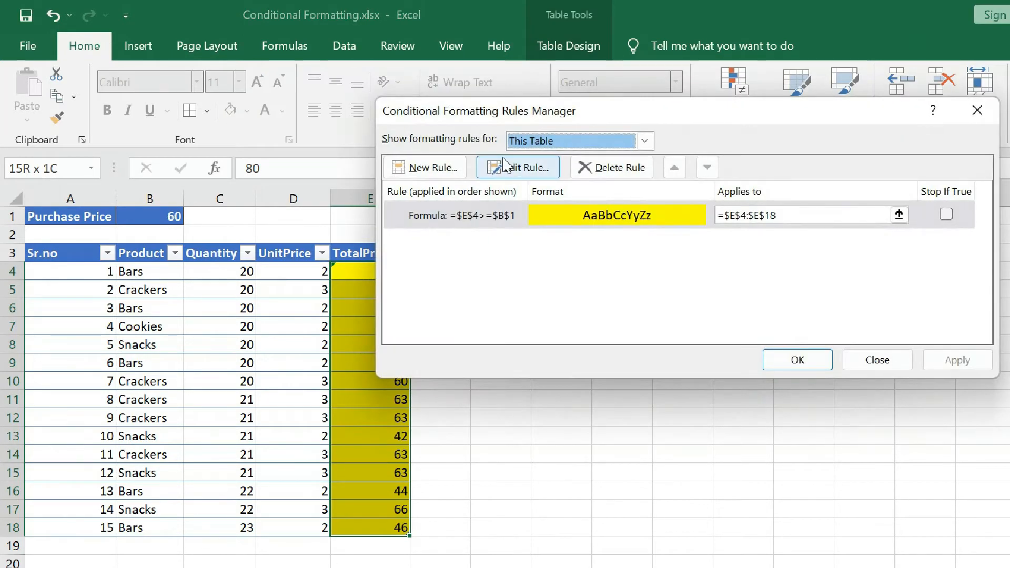
pyautogui.click(504, 164)
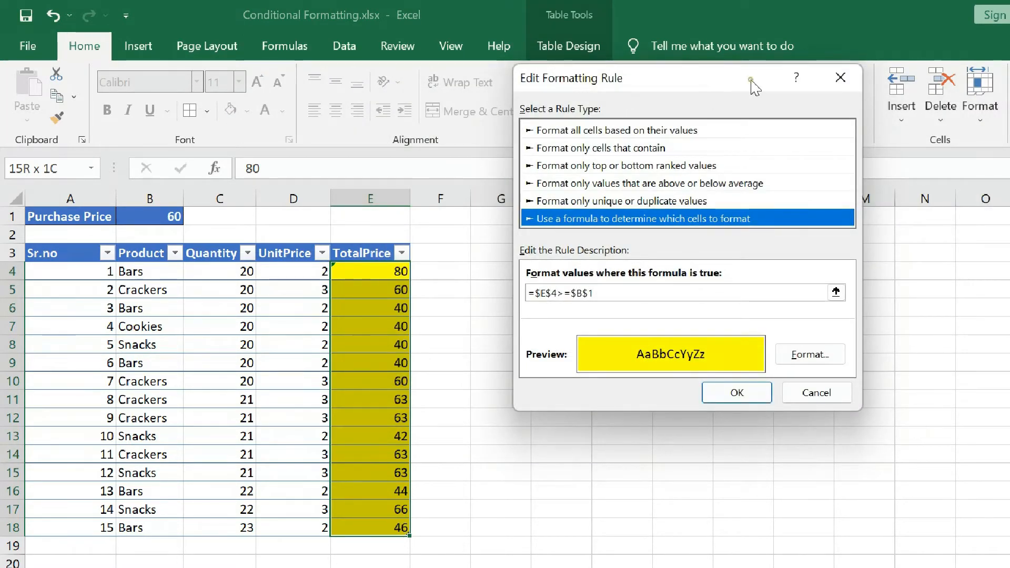
pyautogui.moveTo(751, 84); pyautogui.dragTo(768, 152)
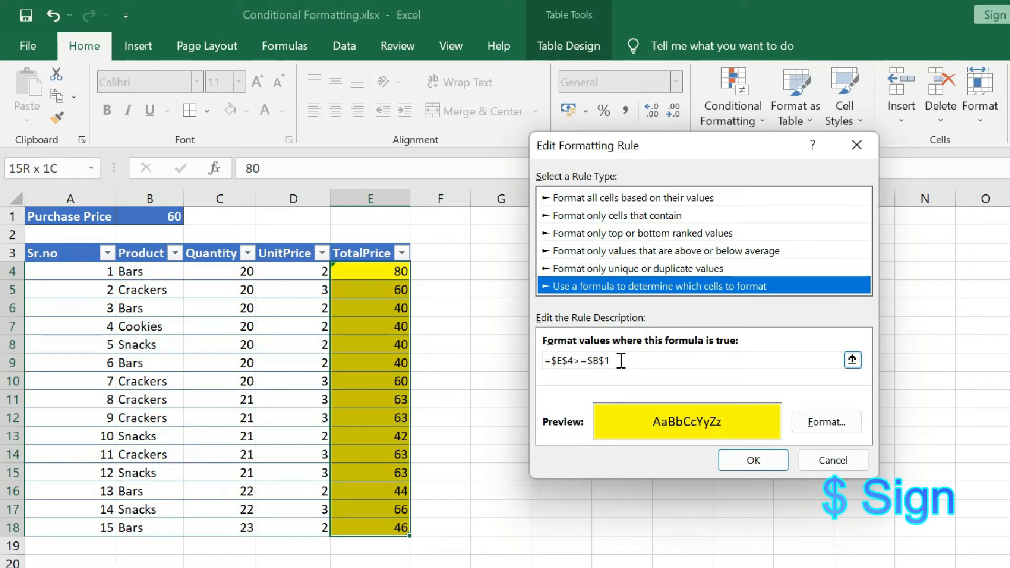
# - Replace the rule's formula with =$E4>=$B$1 so the row reference of the total price is relative
pyautogui.click(565, 361)
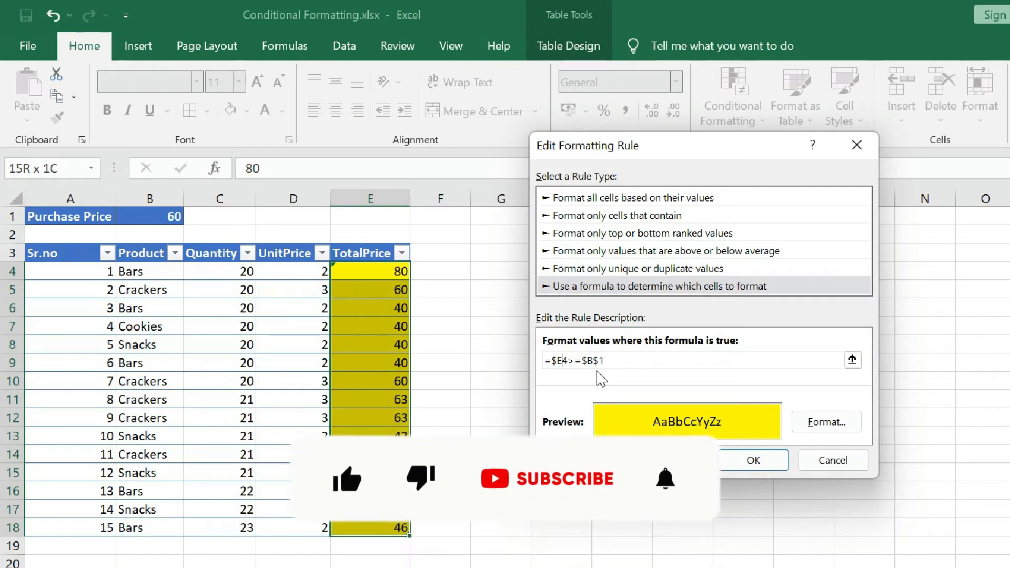
pyautogui.press('BackSpace')
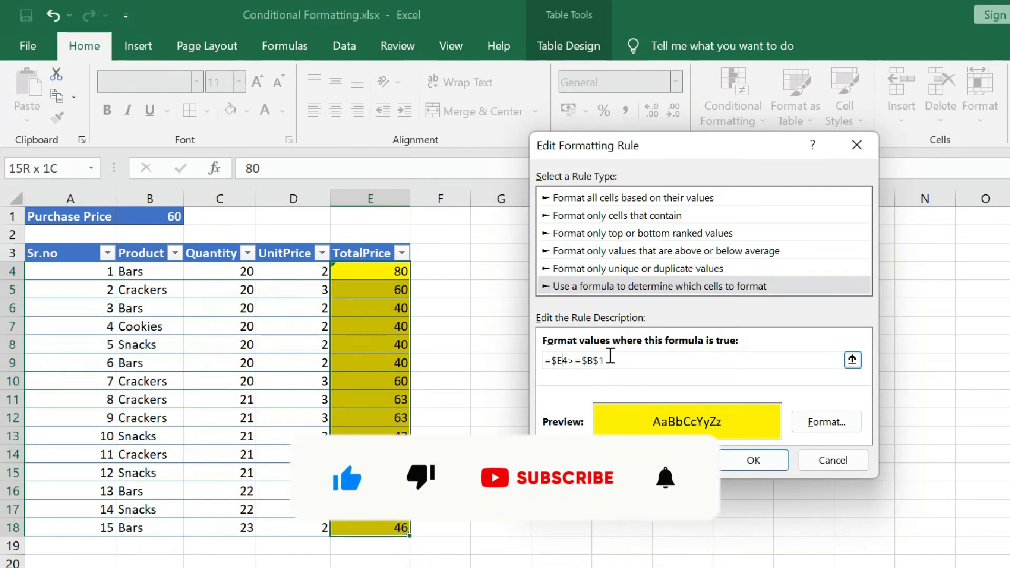
pyautogui.click(615, 360)
pyautogui.press('BackSpace')
pyautogui.press('BackSpace')
pyautogui.press('BackSpace')
pyautogui.press('BackSpace')
pyautogui.press('BackSpace')
pyautogui.press('BackSpace')
pyautogui.press('BackSpace')
pyautogui.press('BackSpace')
pyautogui.press('BackSpace')
pyautogui.press('BackSpace')
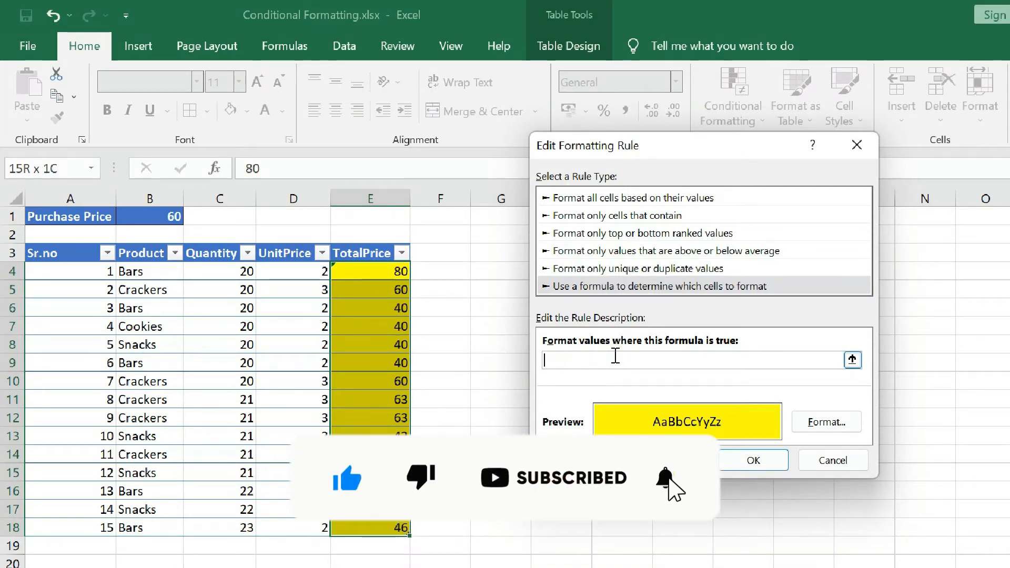
pyautogui.write('=')
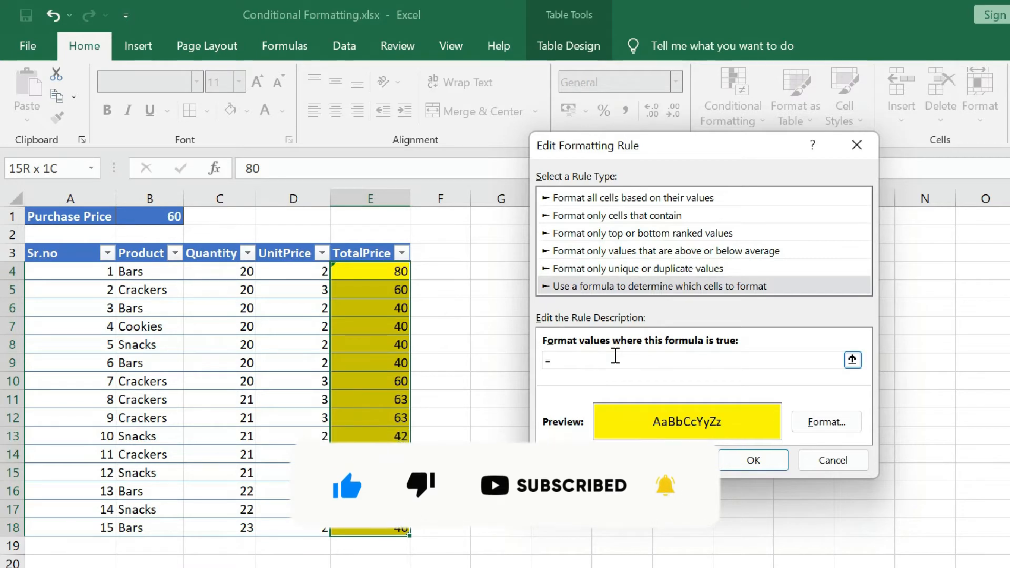
pyautogui.click(363, 271)
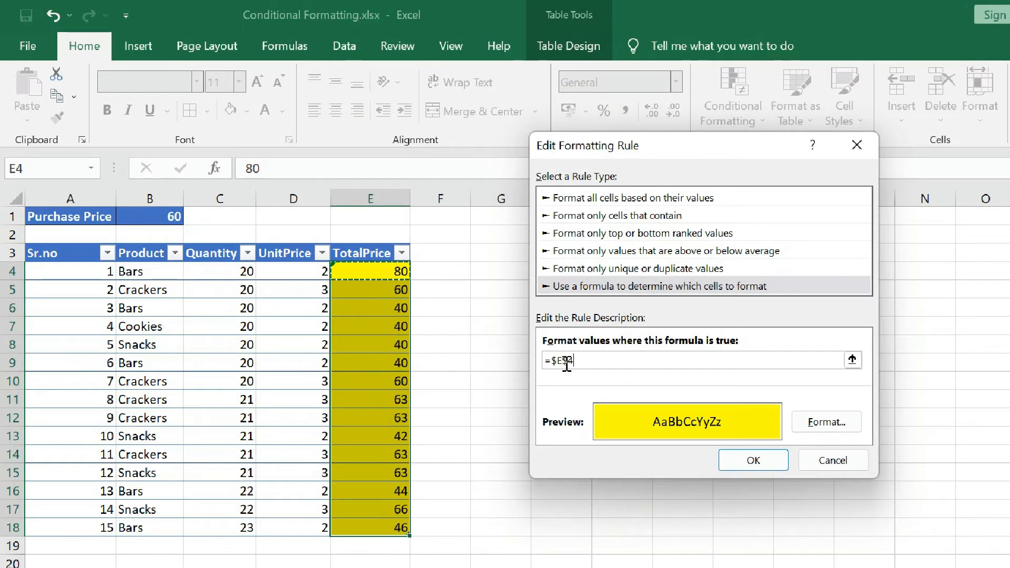
pyautogui.press('BackSpace')
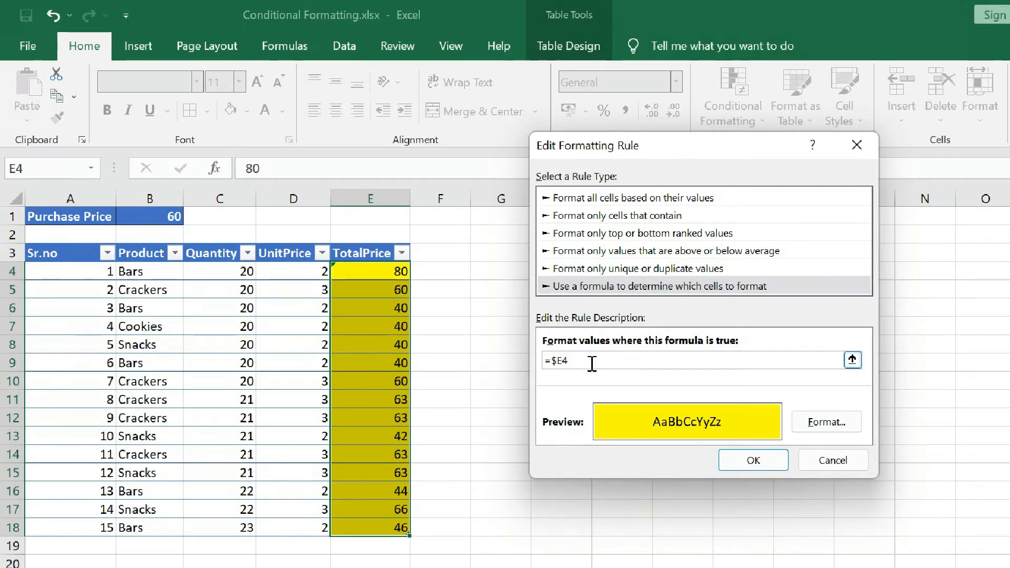
pyautogui.write('>=')
pyautogui.click(166, 216)
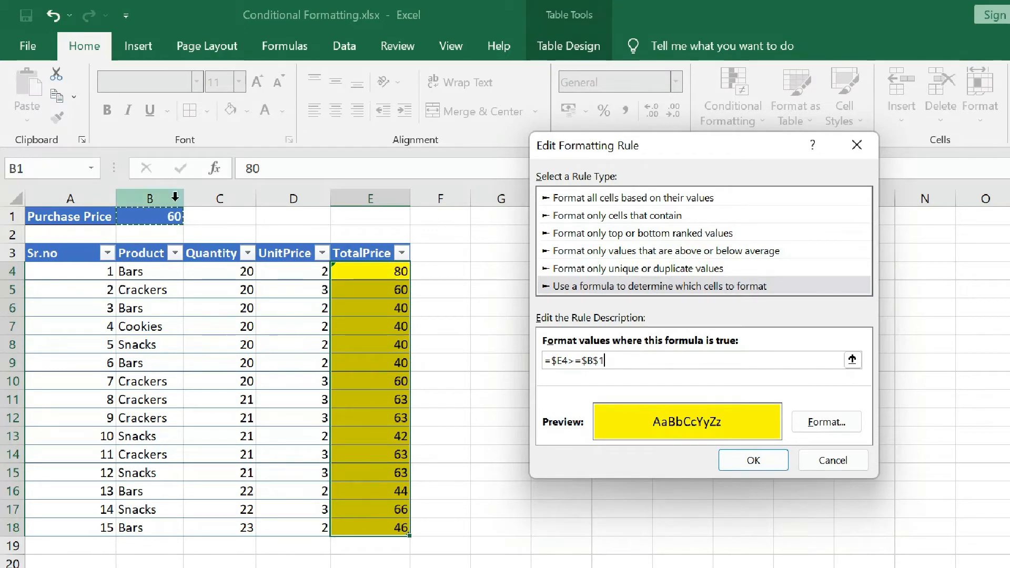
# - Save the edited rule, apply it to E4:E18 and check the highlighting on the TotalPrice column
pyautogui.click(757, 463)
pyautogui.click(955, 361)
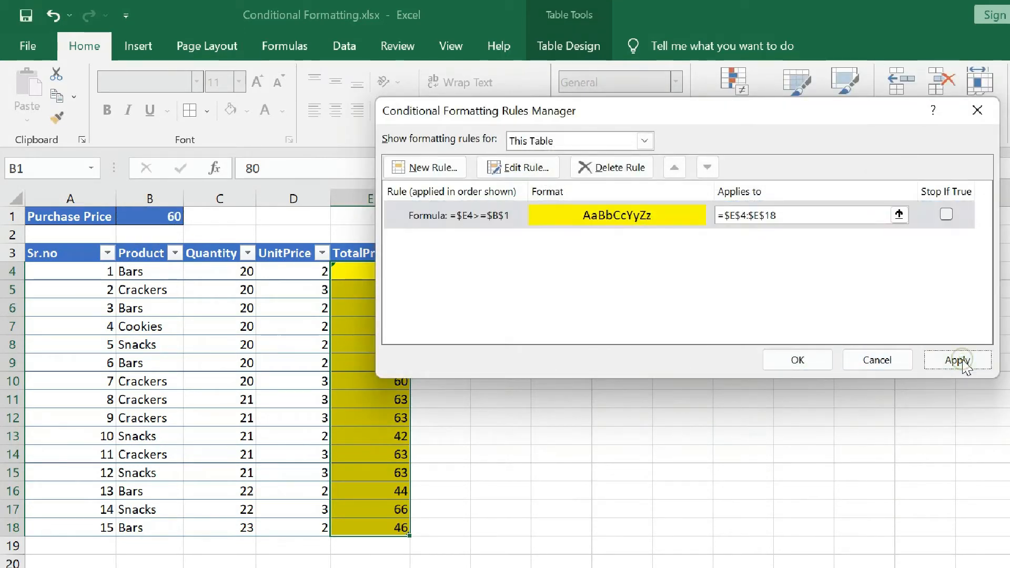
pyautogui.click(813, 363)
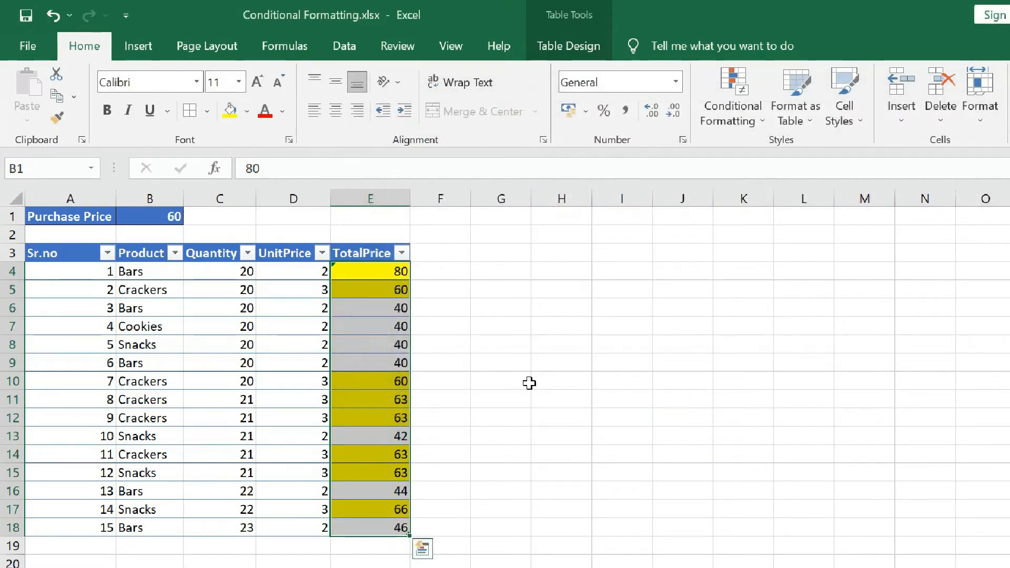
pyautogui.click(528, 380)
pyautogui.moveTo(375, 271); pyautogui.dragTo(394, 528)
pyautogui.click(487, 448)
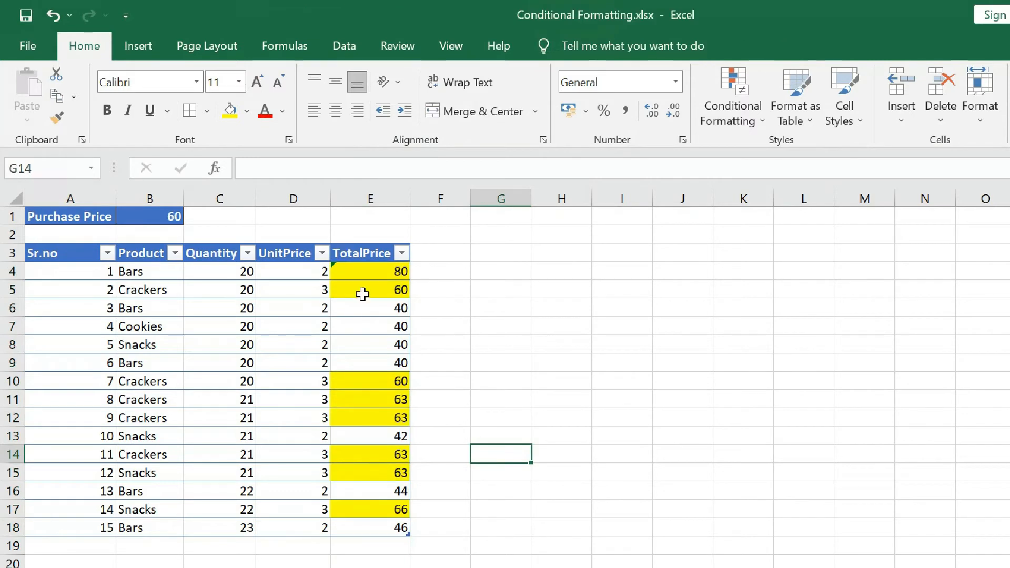
# - Set the first TotalPrice cell, E4, to 40 to test the corrected rule
pyautogui.click(383, 277)
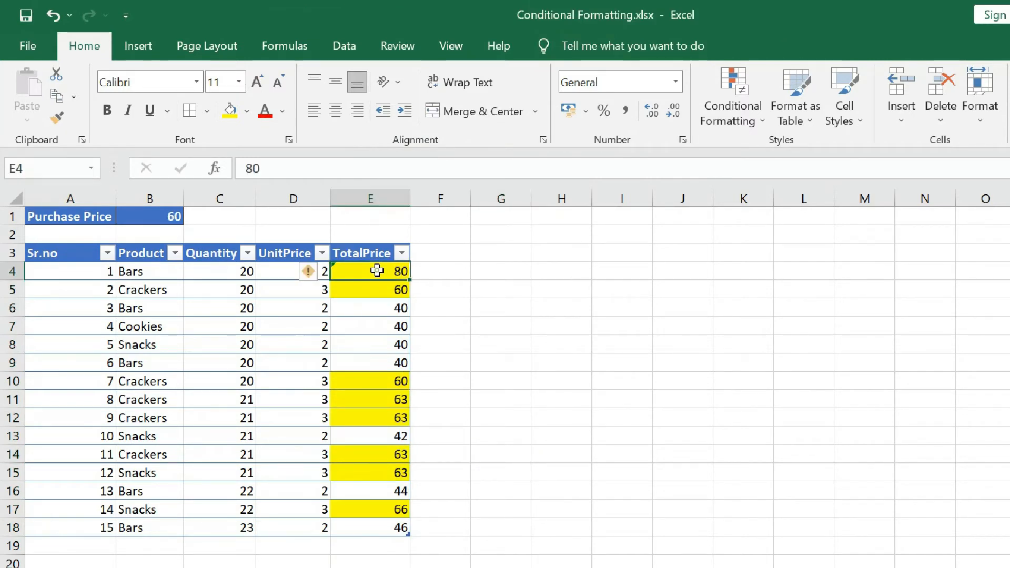
pyautogui.write('40')
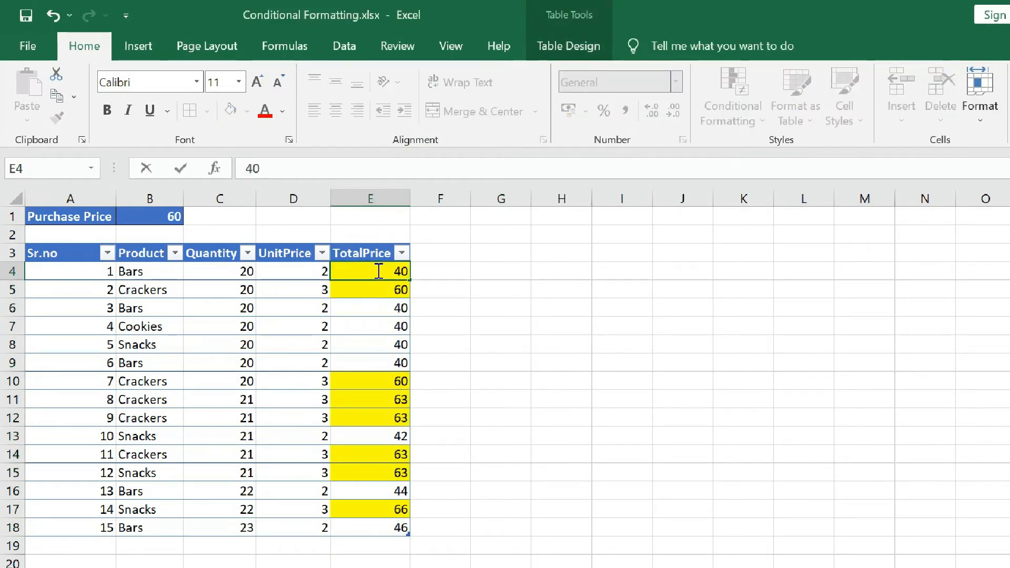
pyautogui.press('Return')
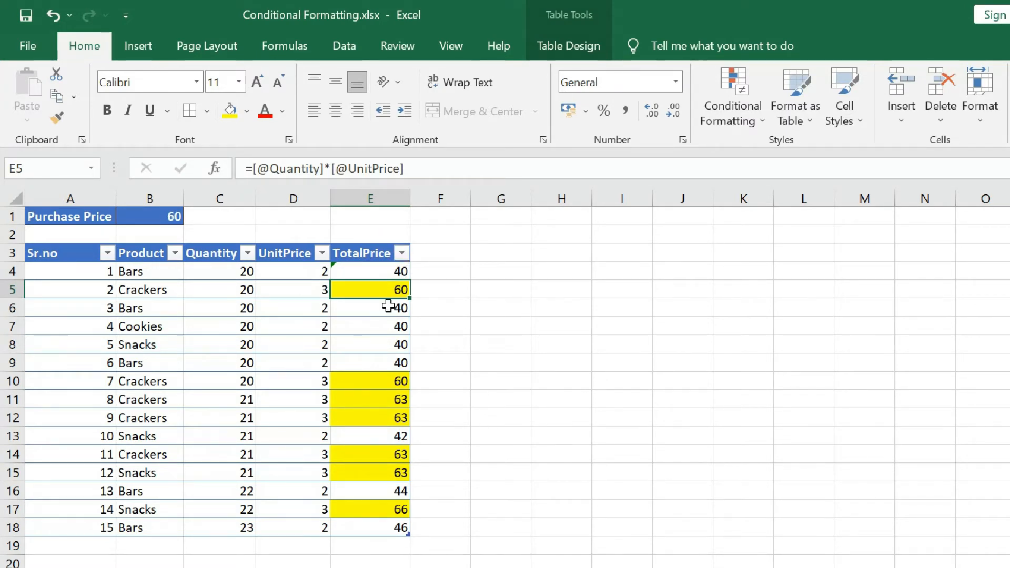
pyautogui.click(504, 315)
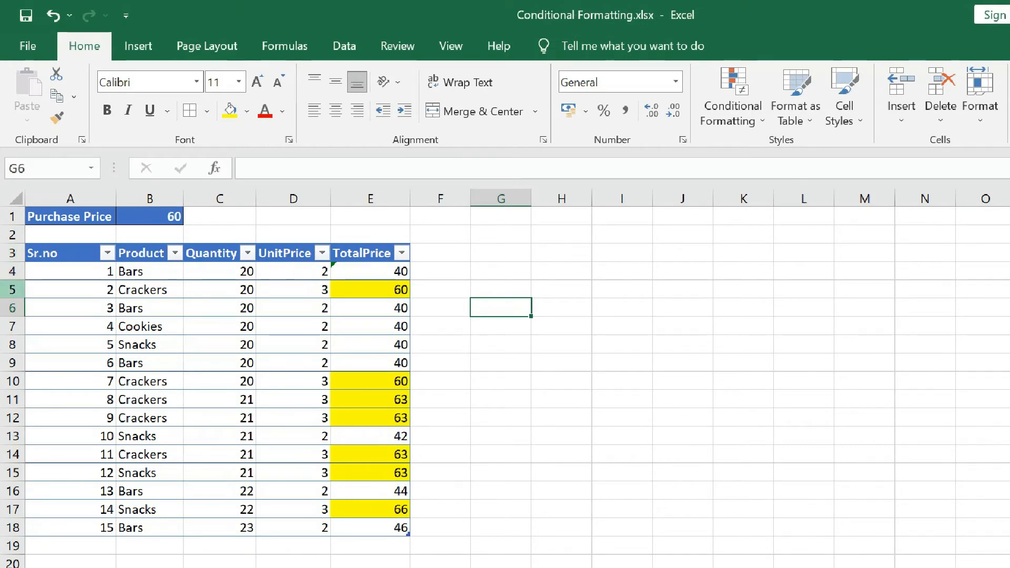
# - Clear the conditional formatting rules from all the table's data cells, A4:E18
pyautogui.click(13, 289)
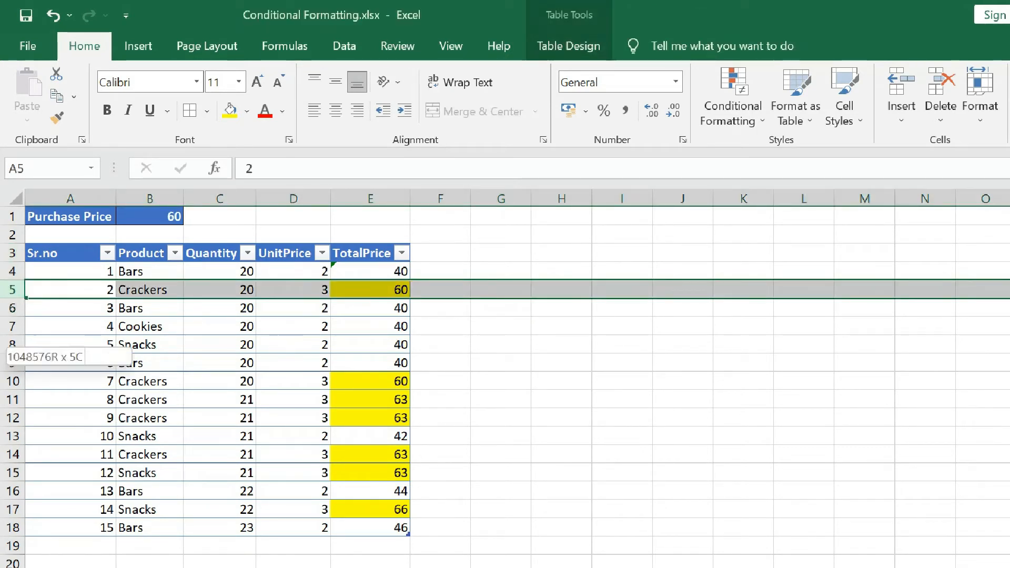
pyautogui.click(13, 381)
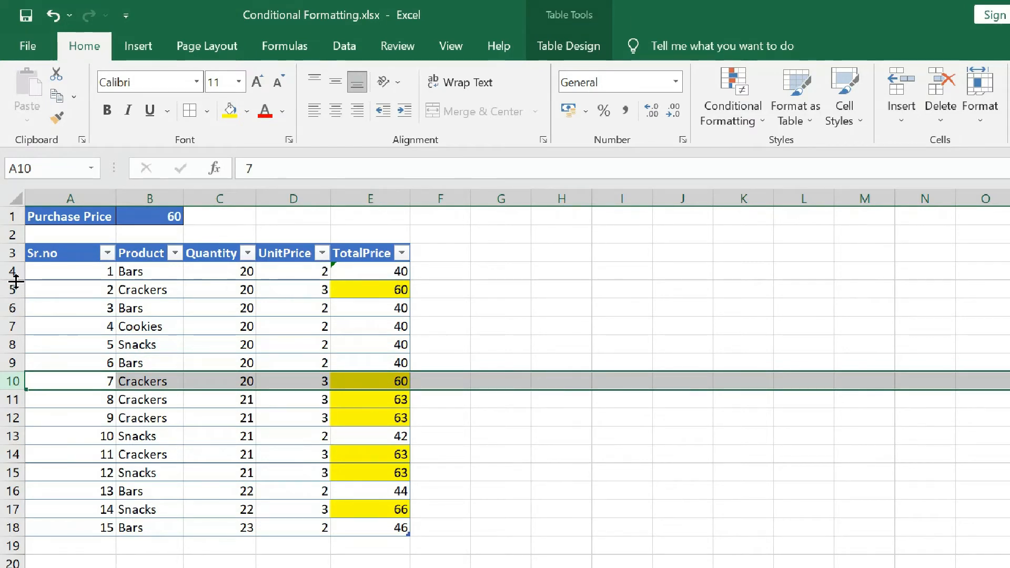
pyautogui.moveTo(56, 274); pyautogui.dragTo(399, 526)
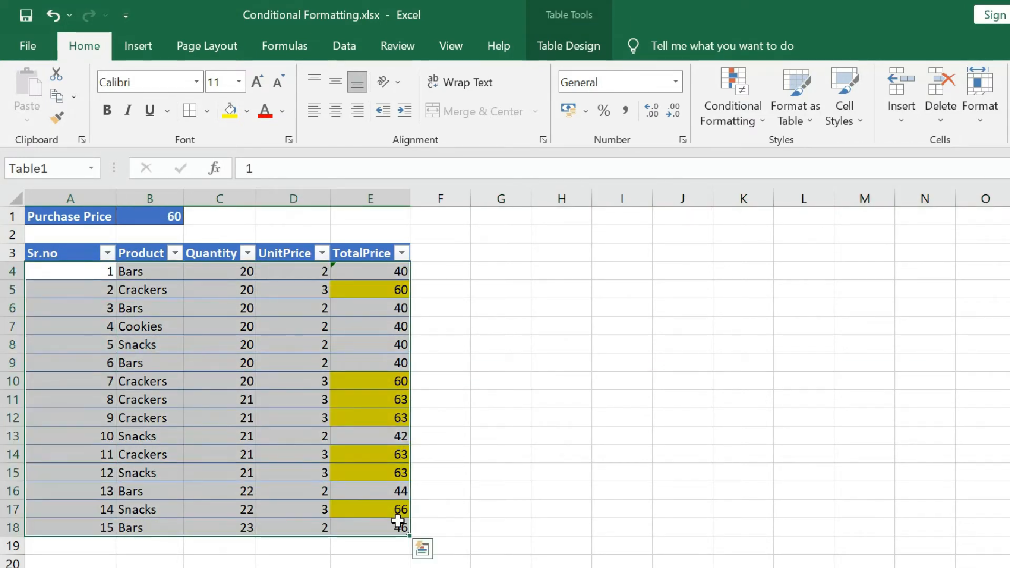
pyautogui.click(733, 111)
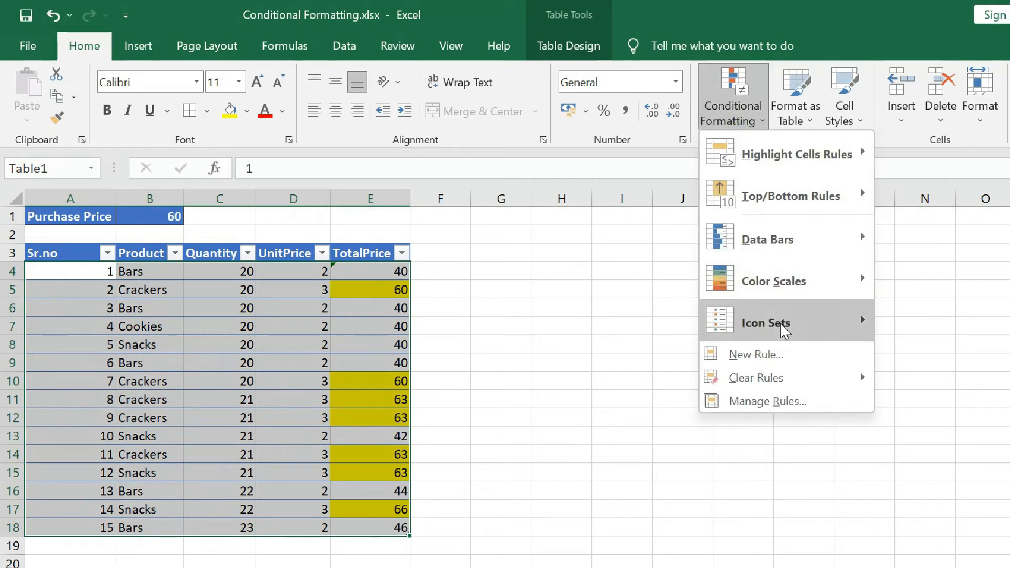
pyautogui.moveTo(870, 379)
pyautogui.click(926, 378)
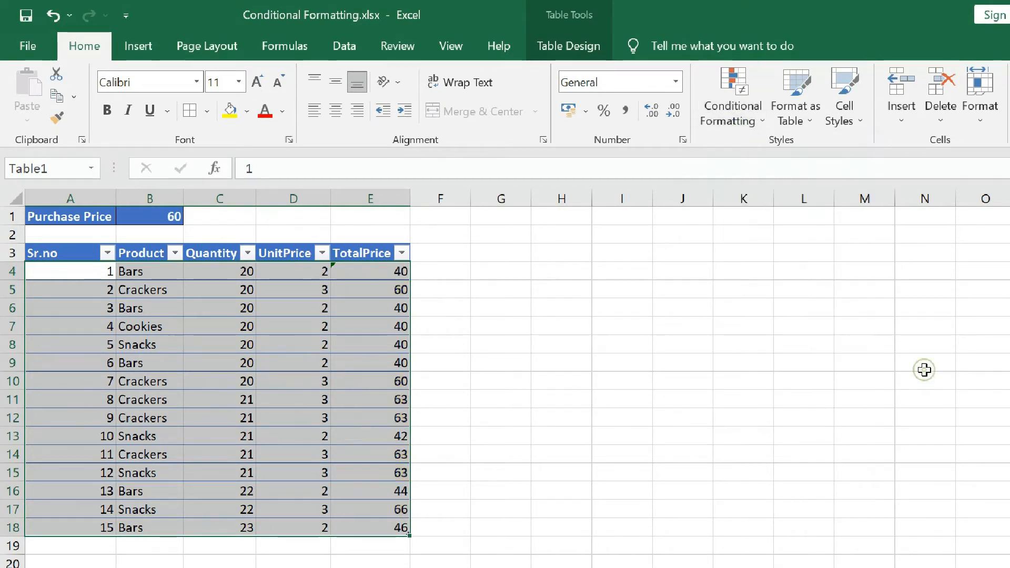
pyautogui.click(499, 287)
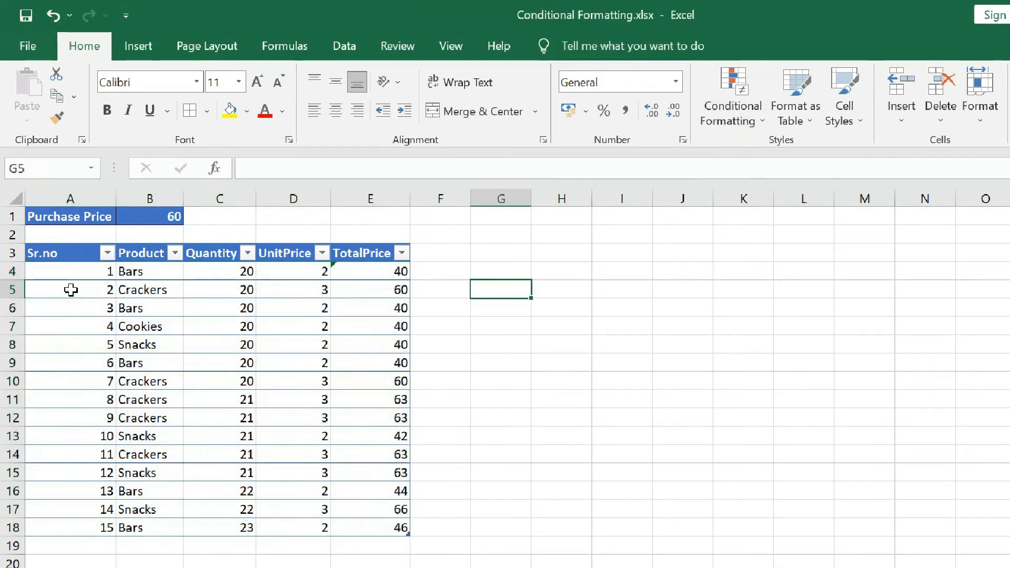
# - Start a new formula-based conditional formatting rule for the whole table data range A4:E18
pyautogui.moveTo(79, 271); pyautogui.dragTo(387, 534)
pyautogui.click(741, 119)
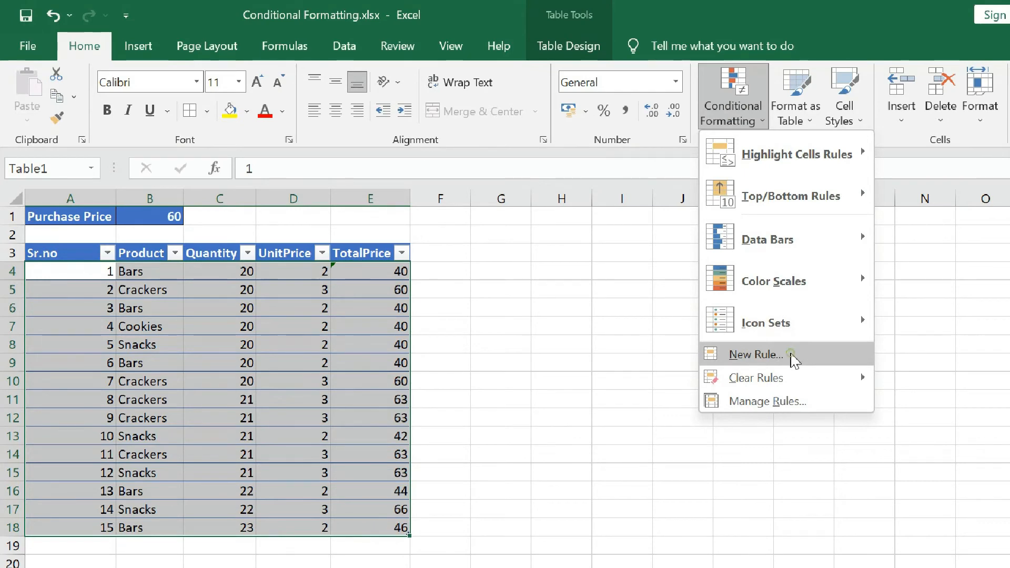
pyautogui.click(793, 360)
pyautogui.click(591, 204)
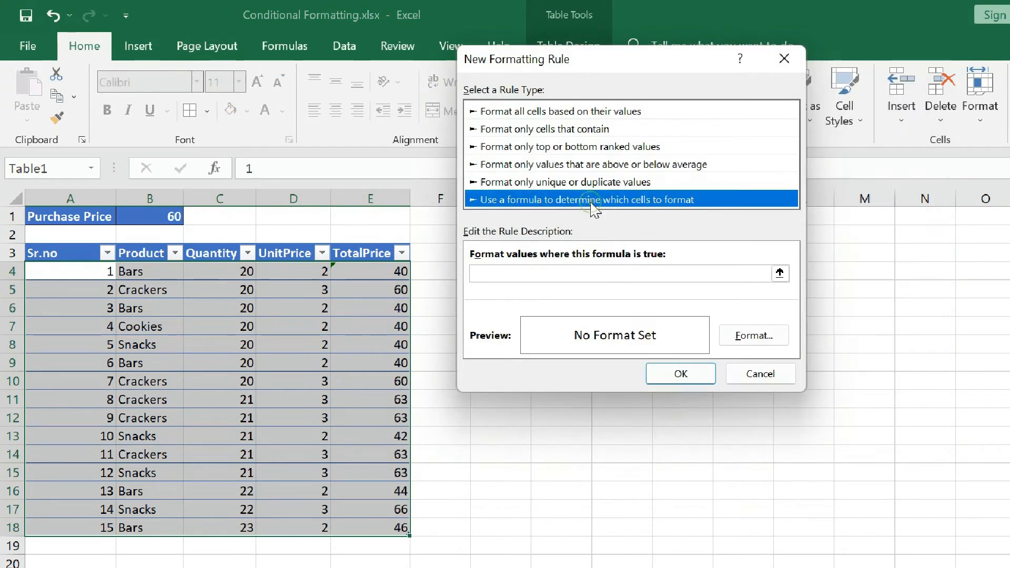
# - Enter =$E4>=$B$1 as the new rule's formula, fixing only the column of the total price reference
pyautogui.click(554, 273)
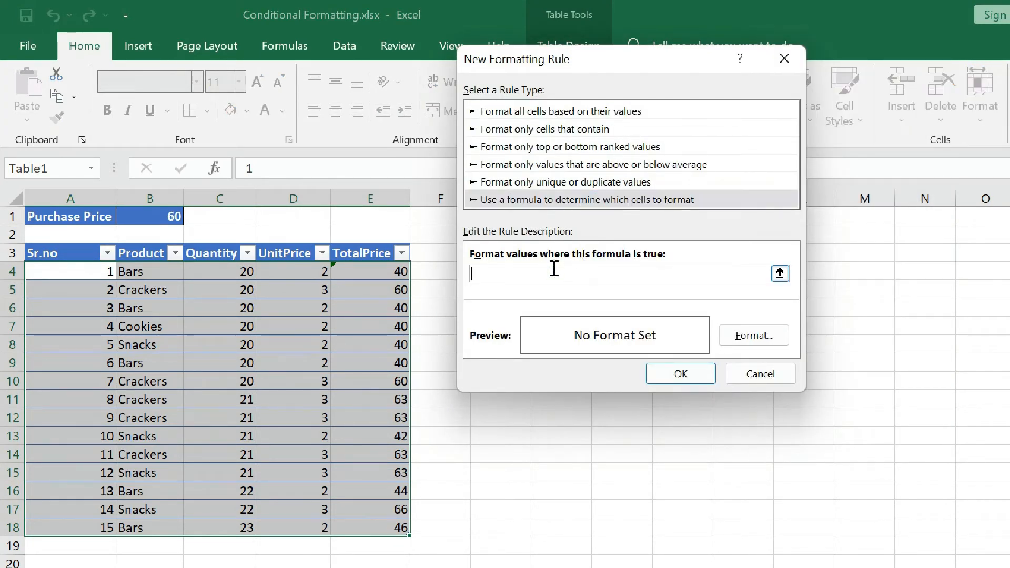
pyautogui.write('=')
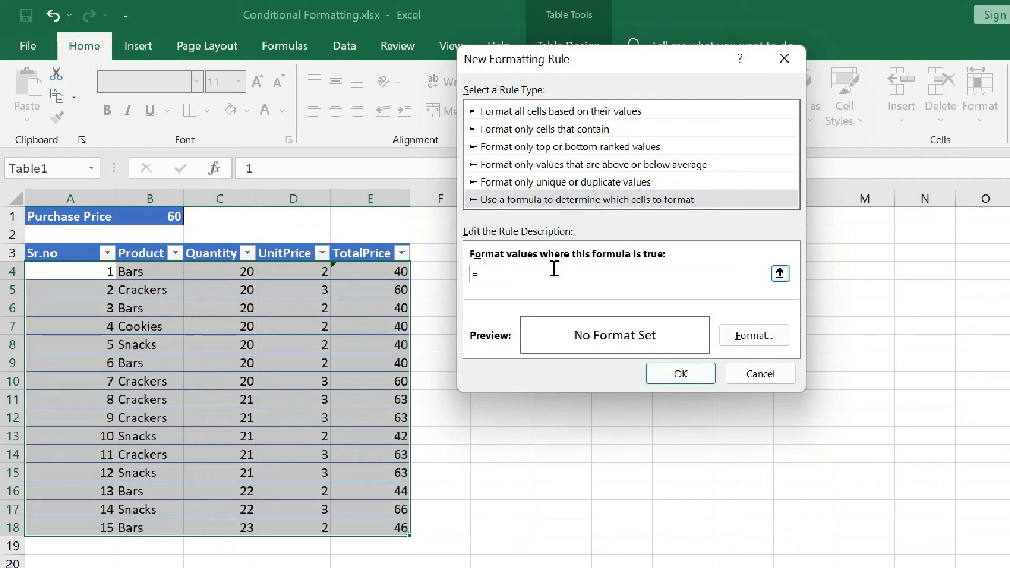
pyautogui.click(379, 270)
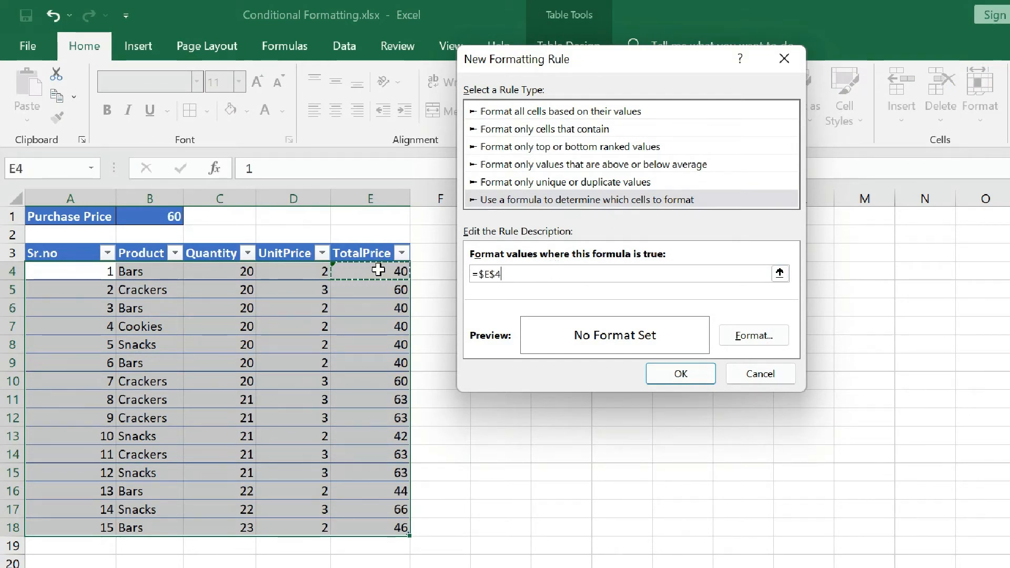
pyautogui.press('Left')
pyautogui.press('Right')
pyautogui.click(495, 274)
pyautogui.press('BackSpace')
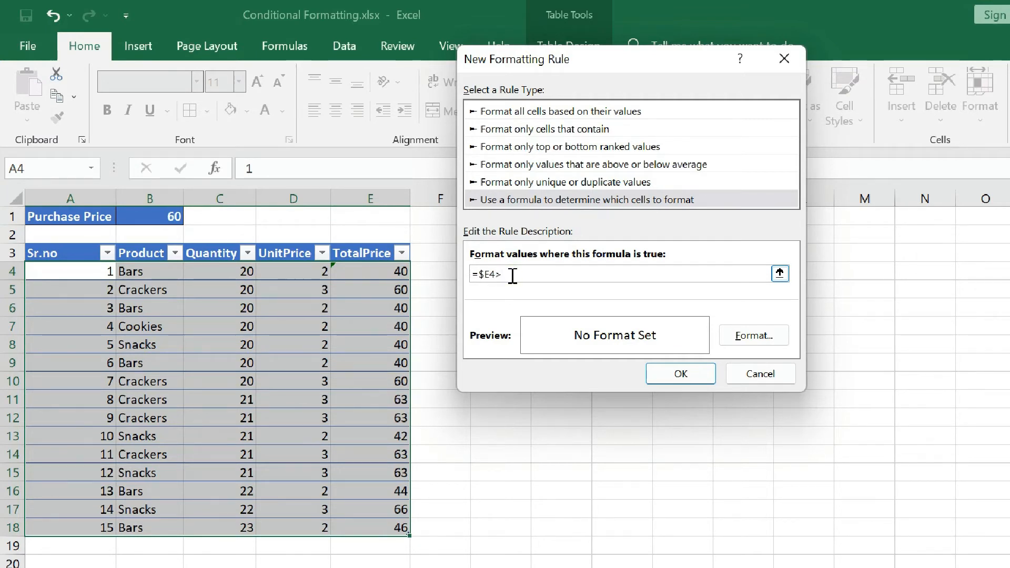
pyautogui.click(154, 216)
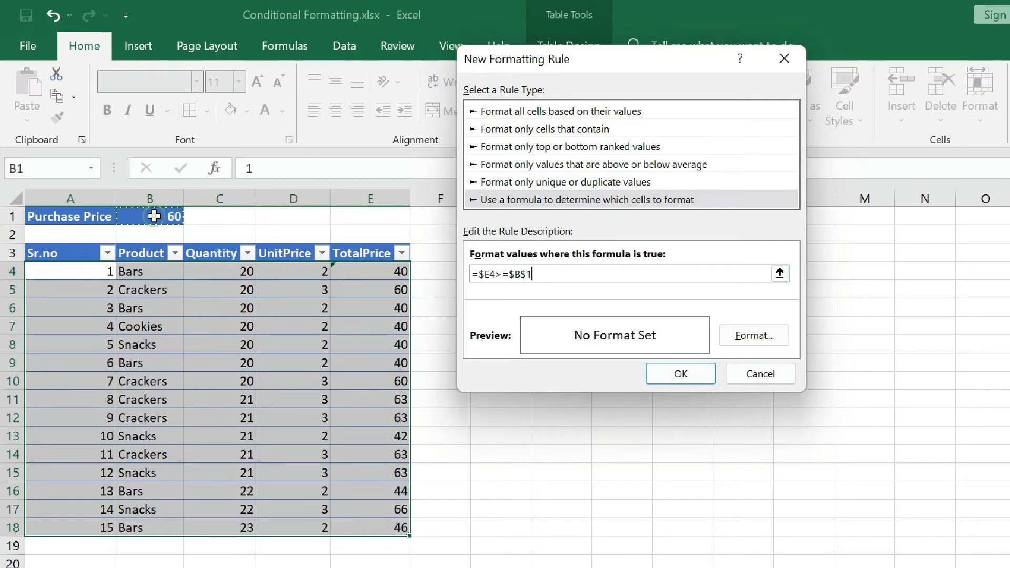
# - Give the new rule a light blue background fill and bold font, and apply it to the table rows
pyautogui.click(772, 337)
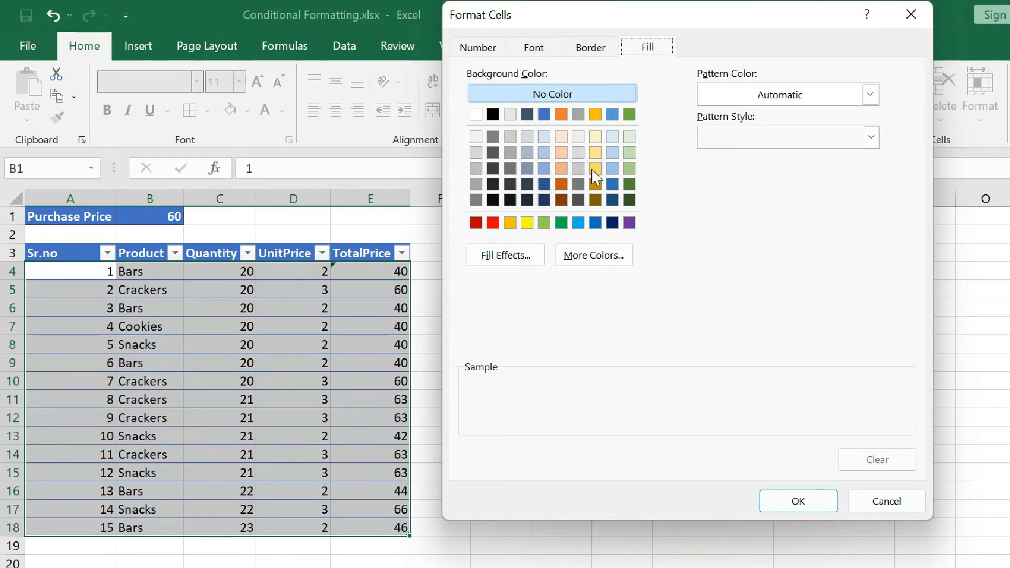
pyautogui.click(545, 153)
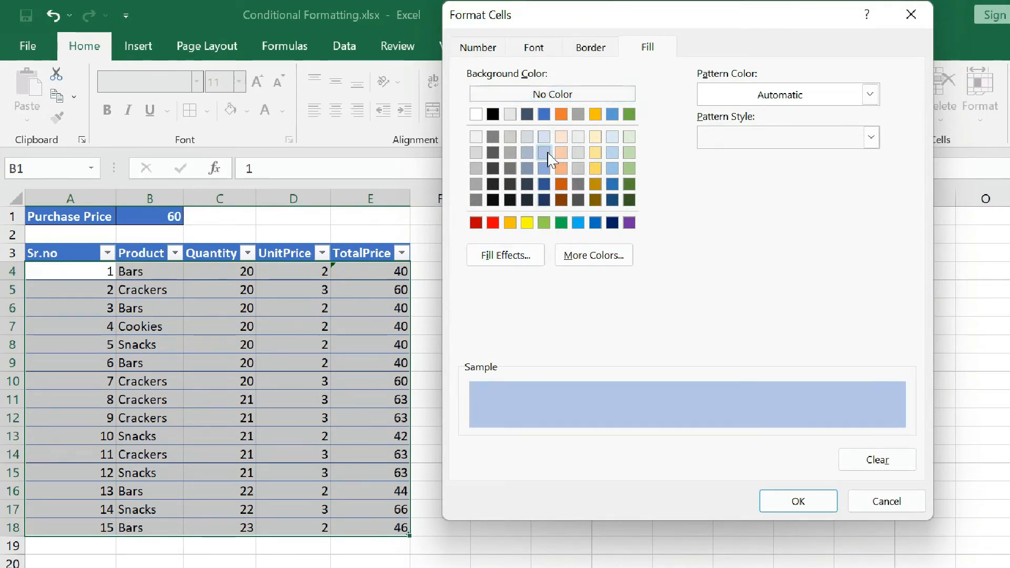
pyautogui.click(533, 49)
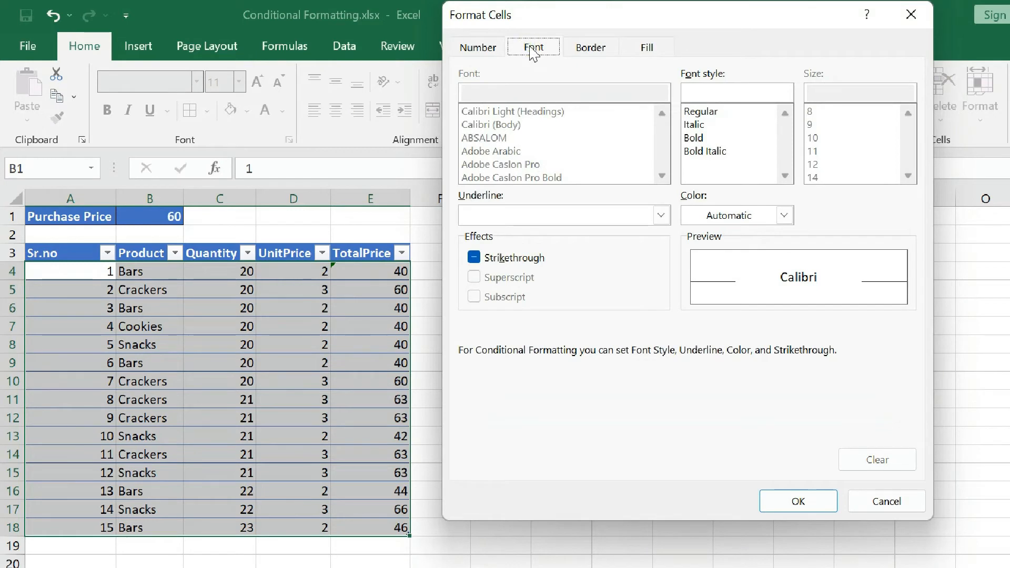
pyautogui.click(705, 137)
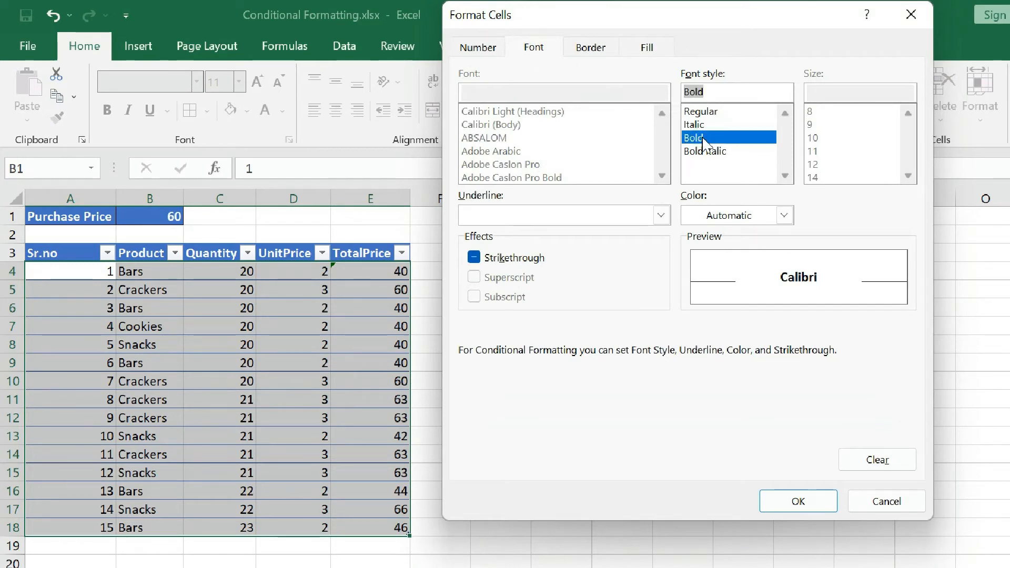
pyautogui.click(808, 505)
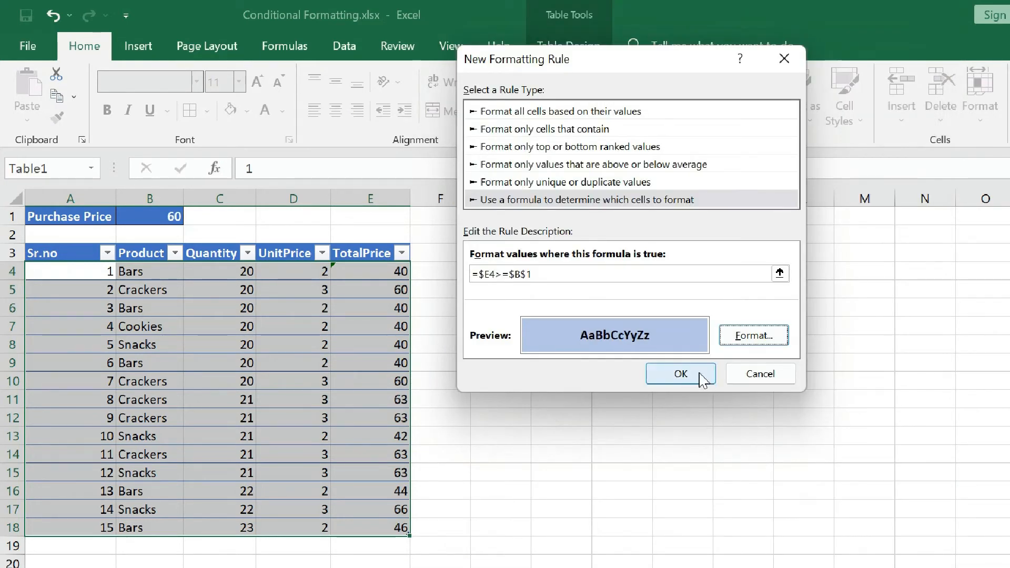
pyautogui.click(681, 374)
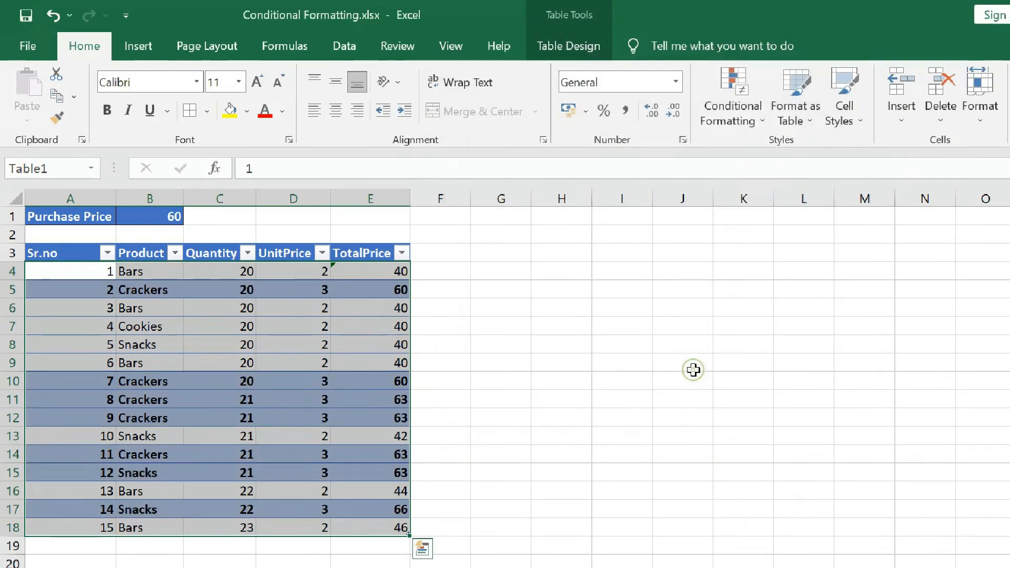
pyautogui.click(576, 345)
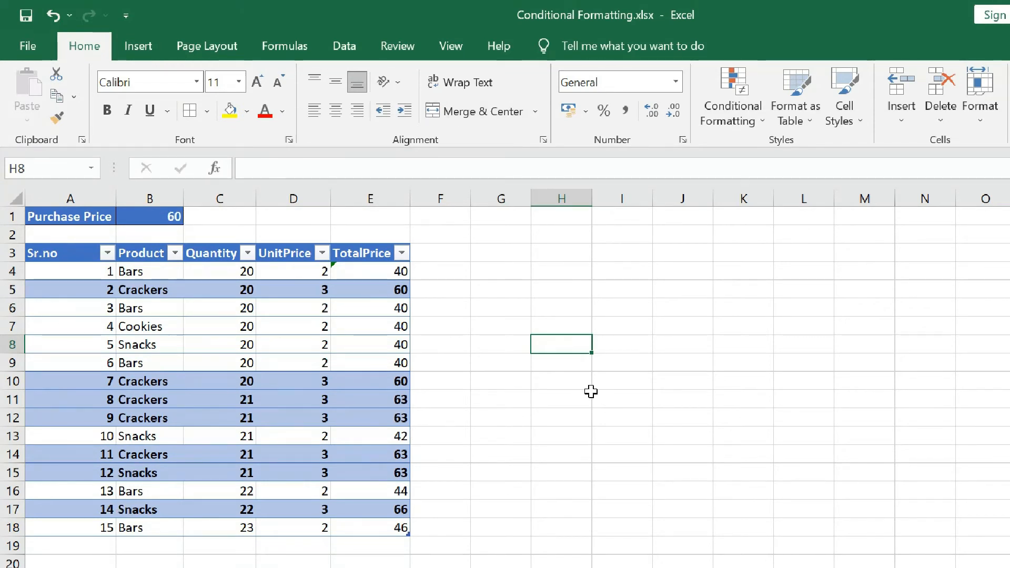
pyautogui.click(12, 289)
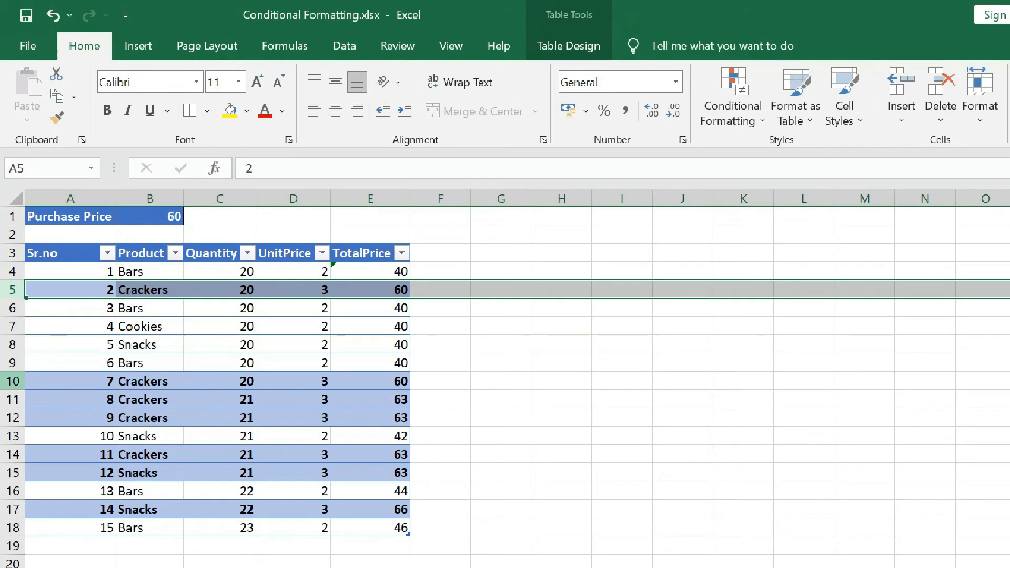
pyautogui.moveTo(90, 272); pyautogui.dragTo(398, 541)
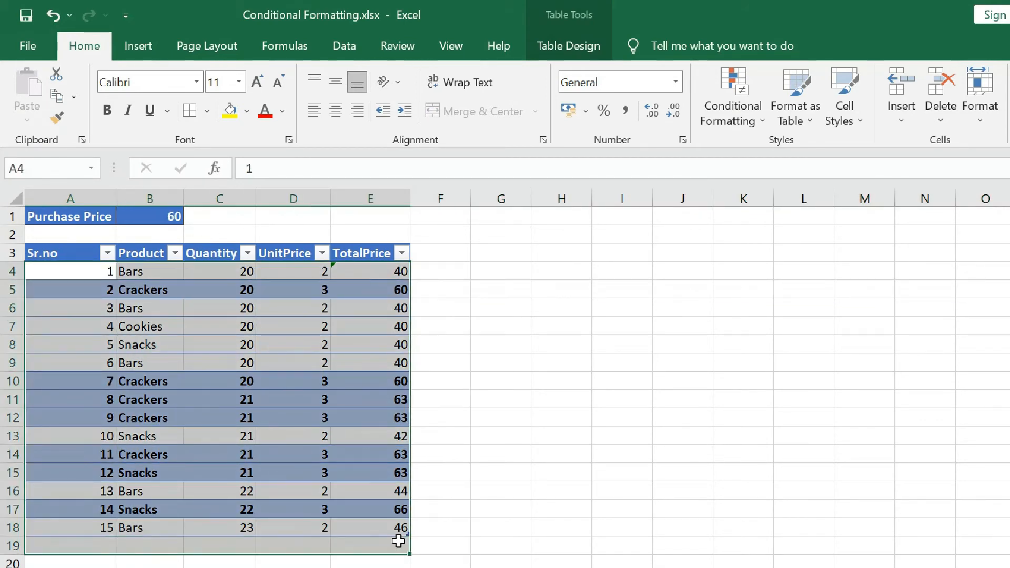
pyautogui.click(551, 366)
pyautogui.click(368, 304)
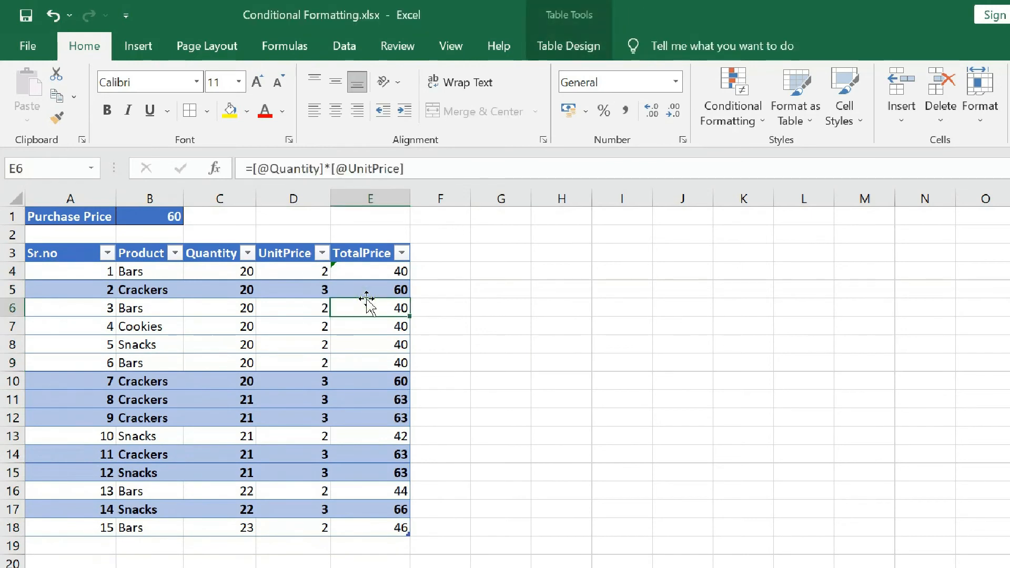
# - Open the existing =$E4>=$B$1 conditional formatting rule of the table data range A4:E18 for editing
pyautogui.click(75, 271)
pyautogui.moveTo(75, 271); pyautogui.dragTo(403, 528)
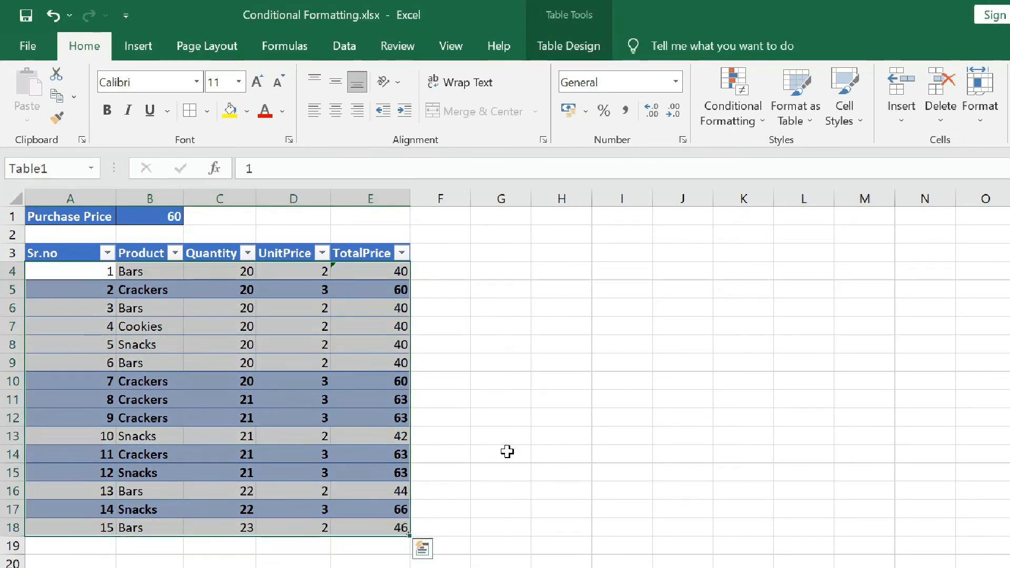
pyautogui.click(734, 111)
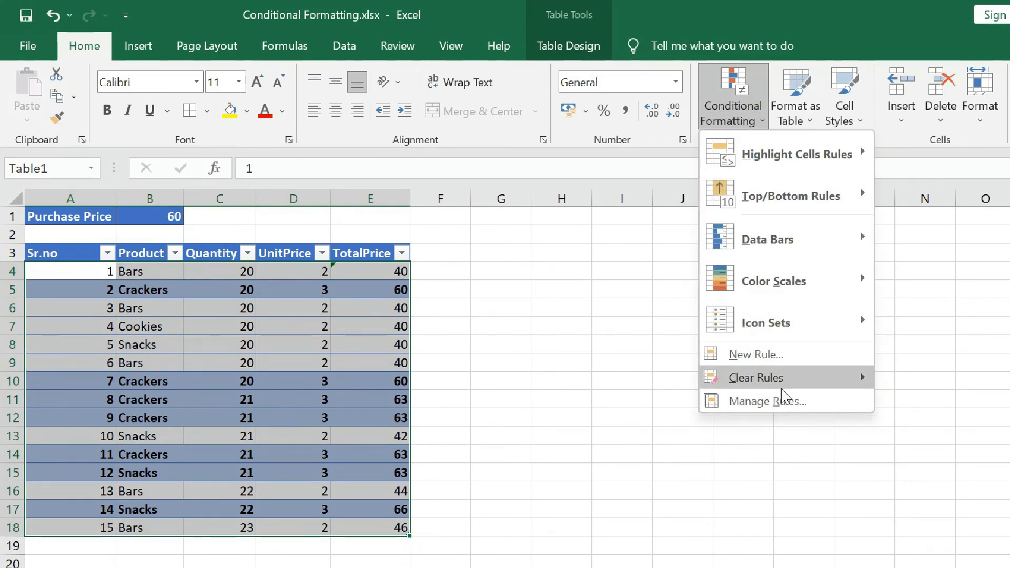
pyautogui.click(783, 400)
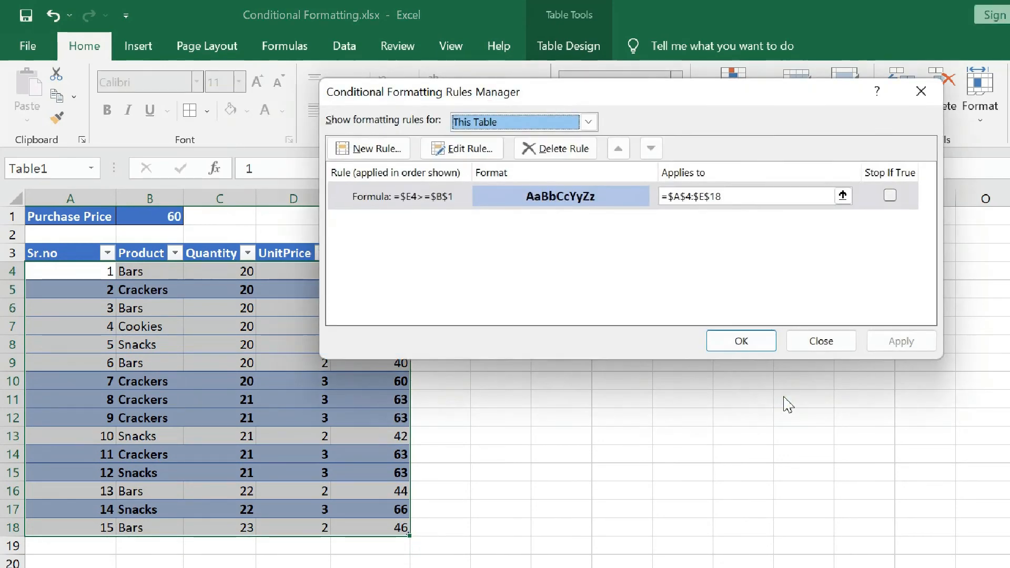
pyautogui.click(461, 150)
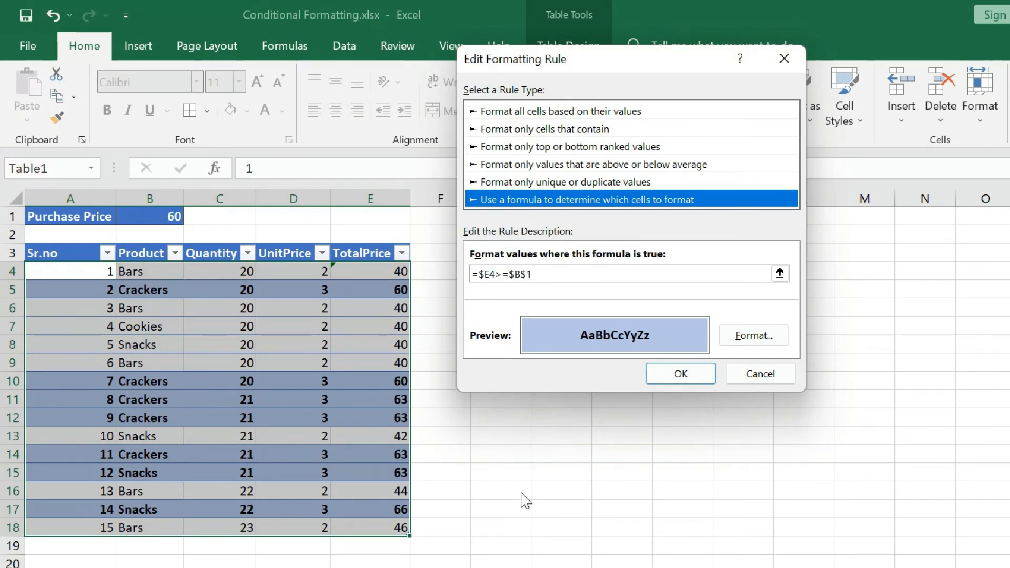
# - Change the rule's background fill to light gold and apply the edited rule to the table
pyautogui.click(753, 337)
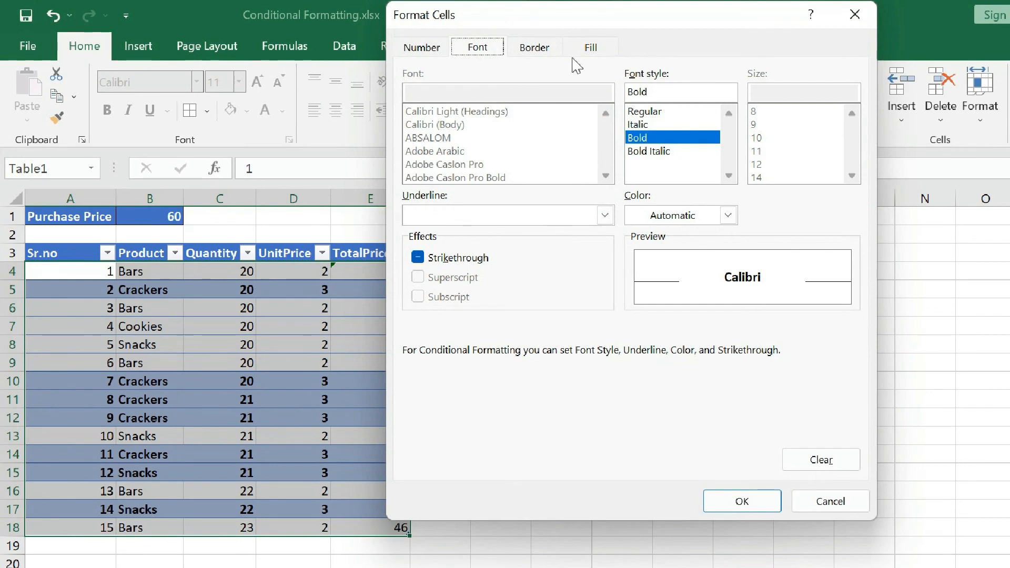
pyautogui.click(538, 48)
pyautogui.click(581, 48)
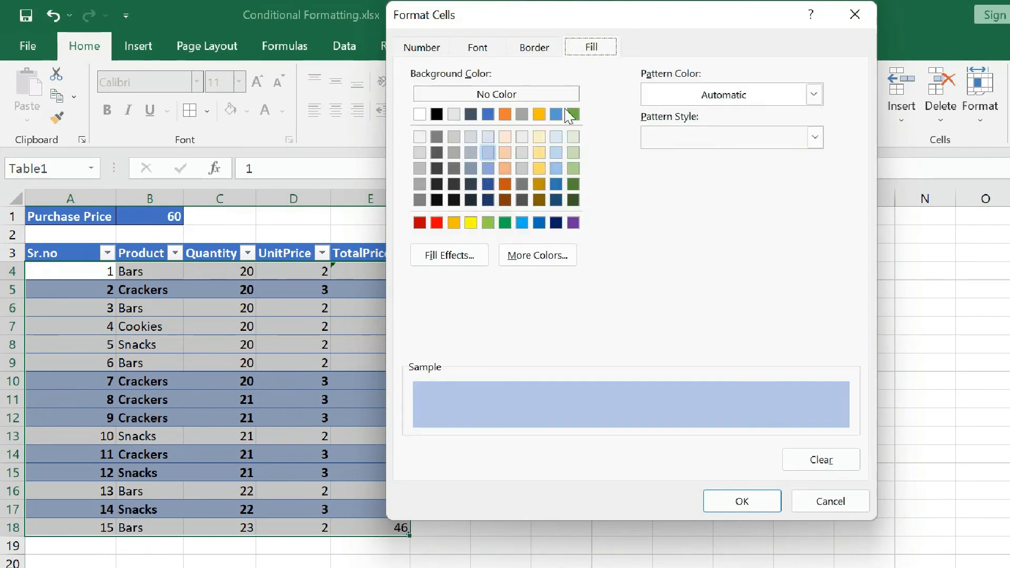
pyautogui.click(540, 168)
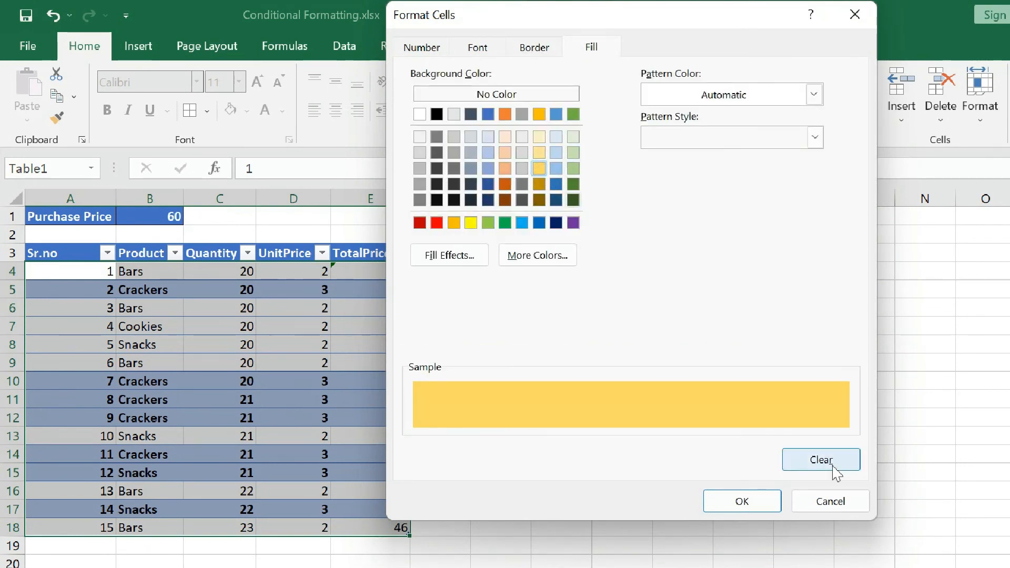
pyautogui.click(762, 503)
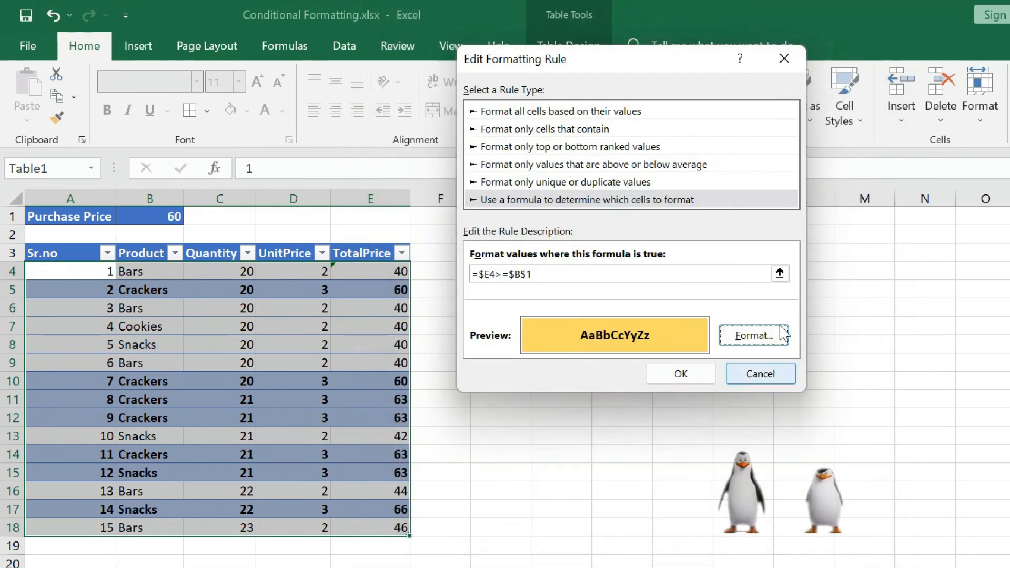
pyautogui.click(692, 375)
pyautogui.click(905, 338)
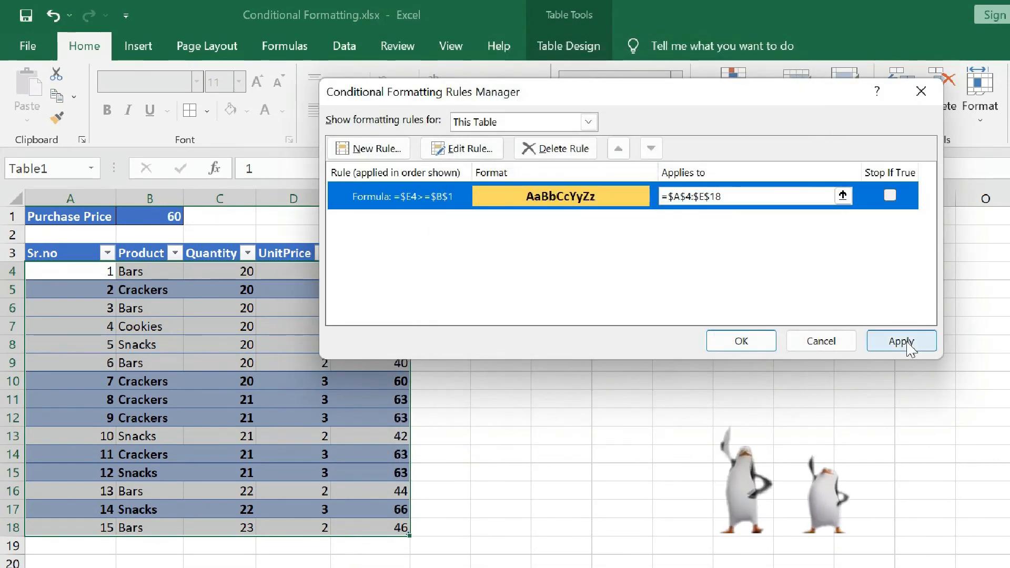
pyautogui.click(741, 341)
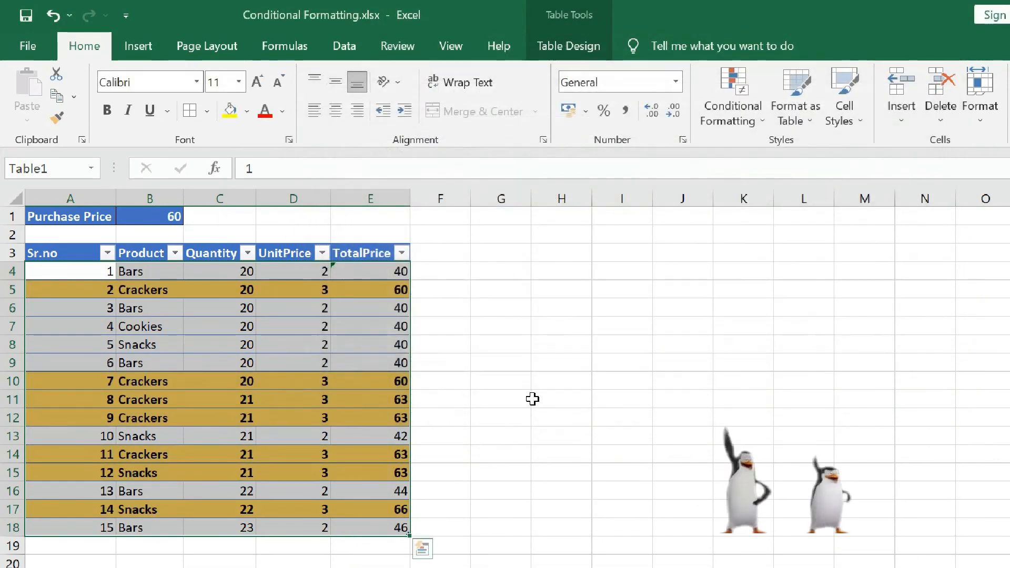
pyautogui.click(533, 399)
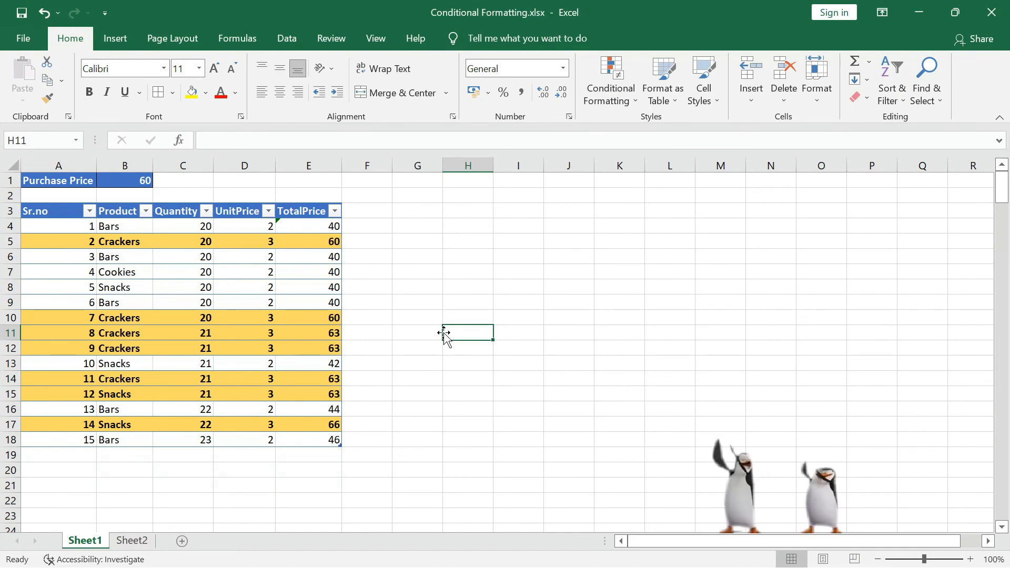
pyautogui.click(626, 72)
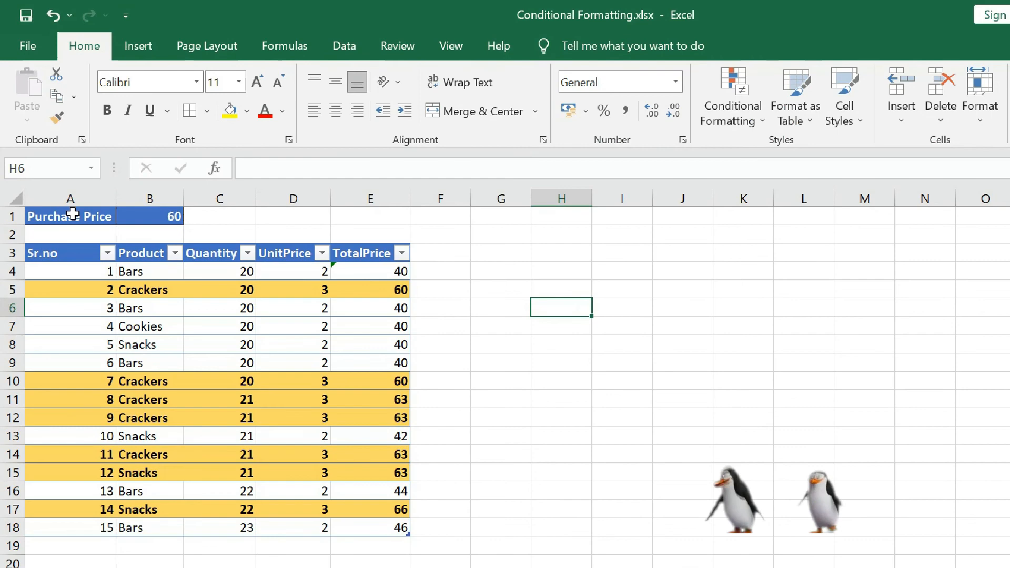
pyautogui.moveTo(68, 200); pyautogui.dragTo(587, 199)
pyautogui.click(700, 291)
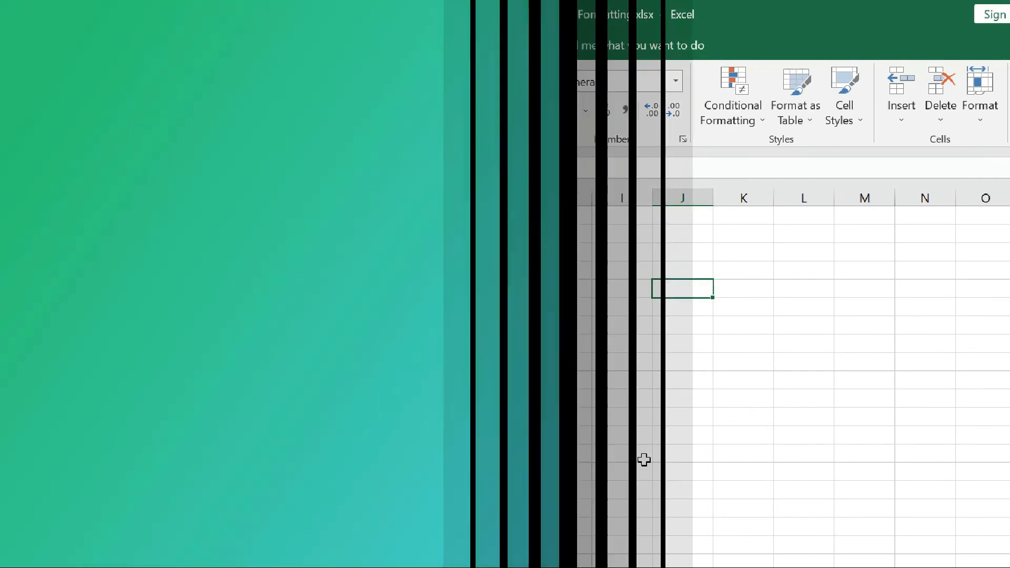